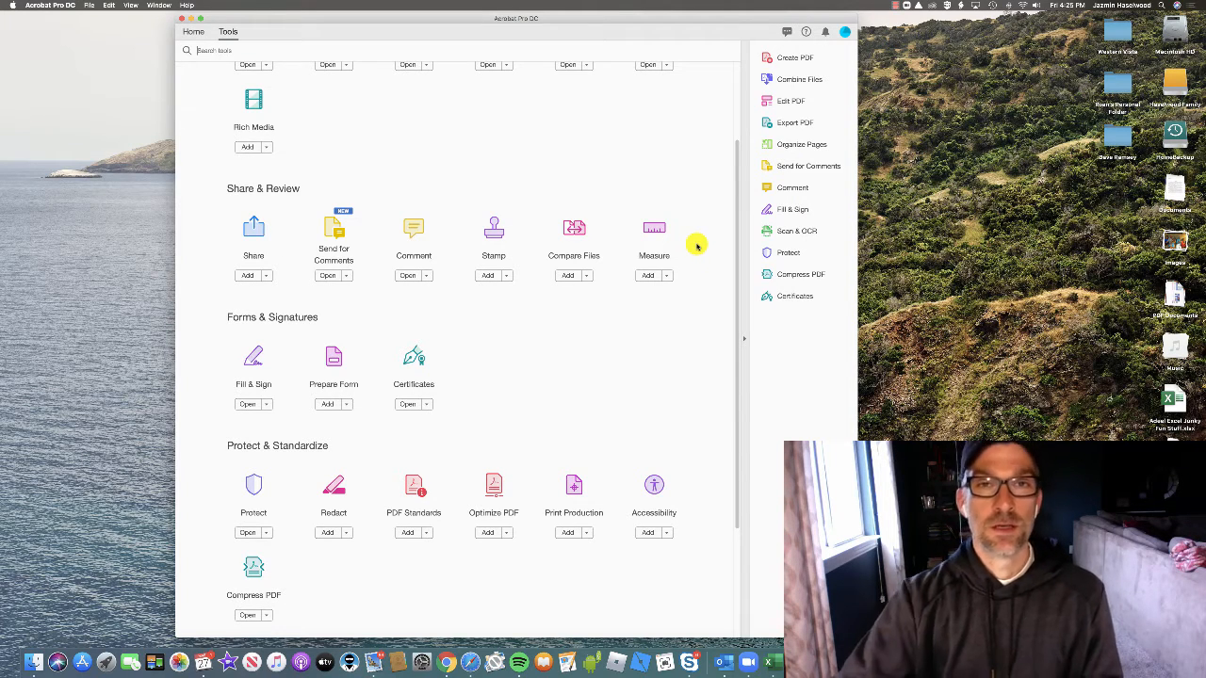
Open Acrobat's Preferences from the application menu and show the Signatures category
click(51, 6)
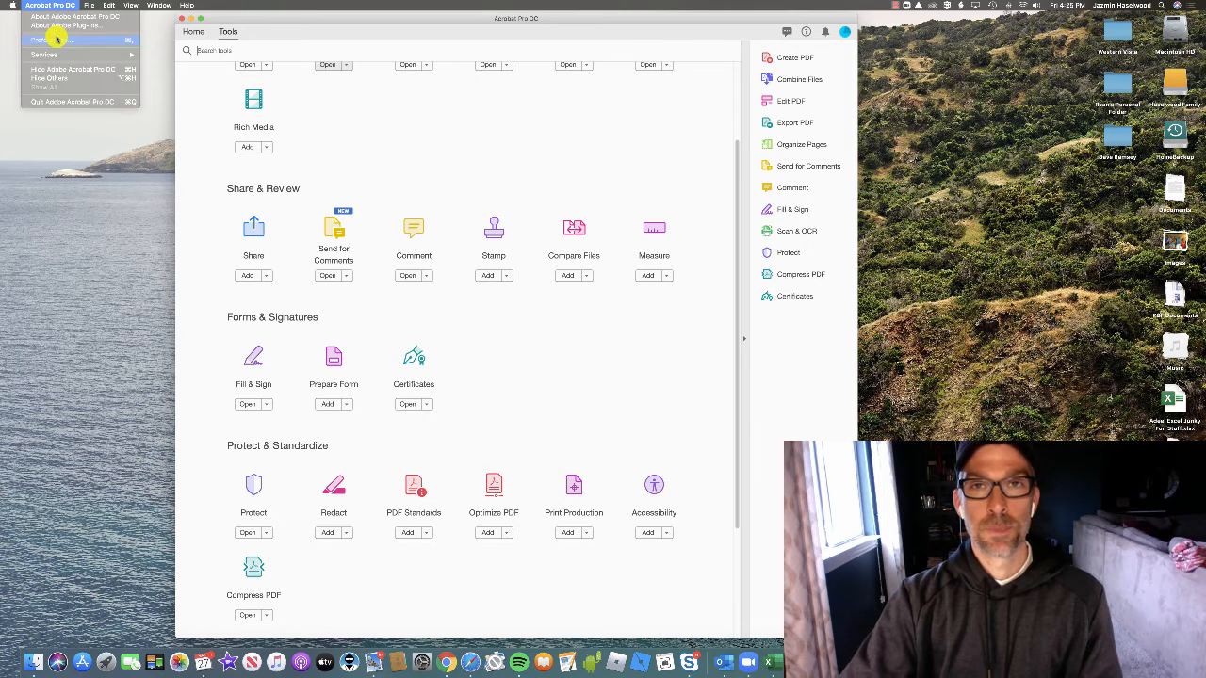
click(57, 38)
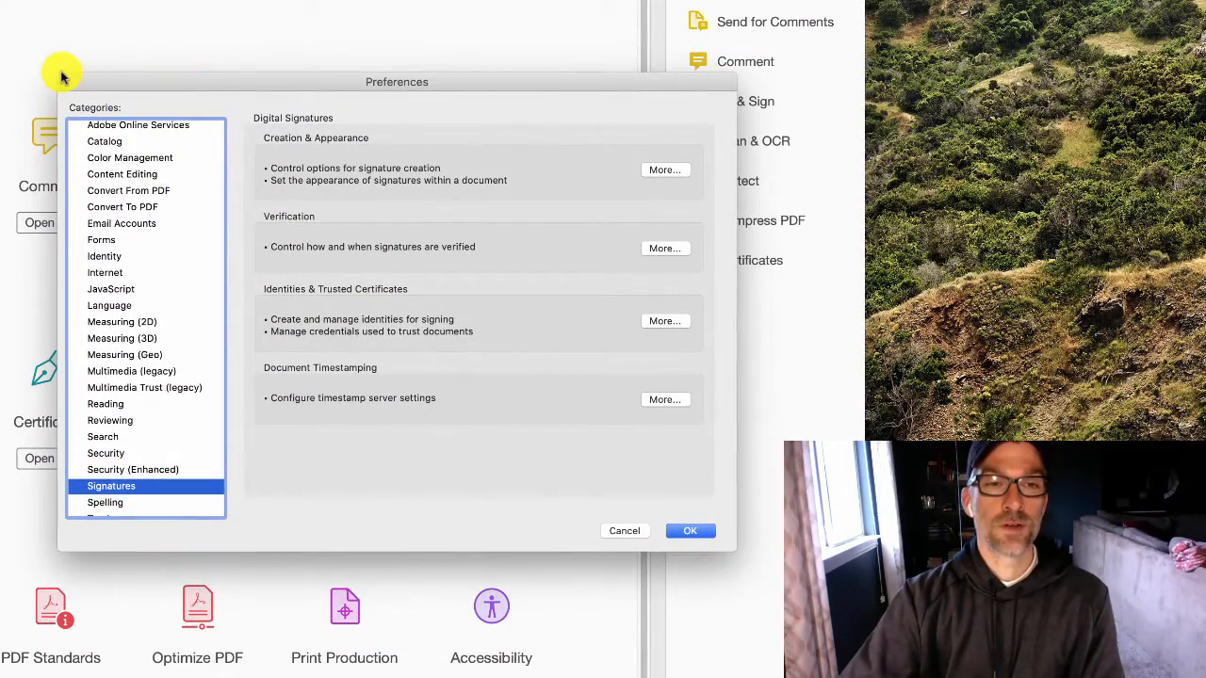
scroll(121, 221, up, 5)
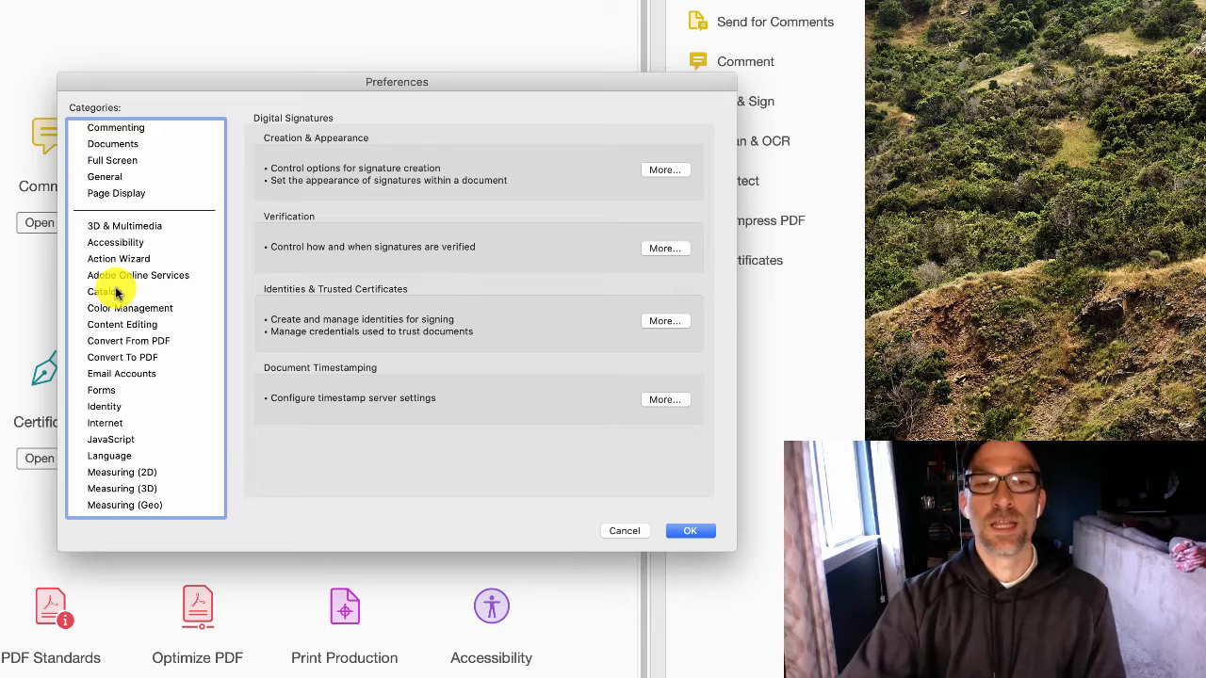
scroll(115, 293, down, 3)
scroll(115, 293, down, 4)
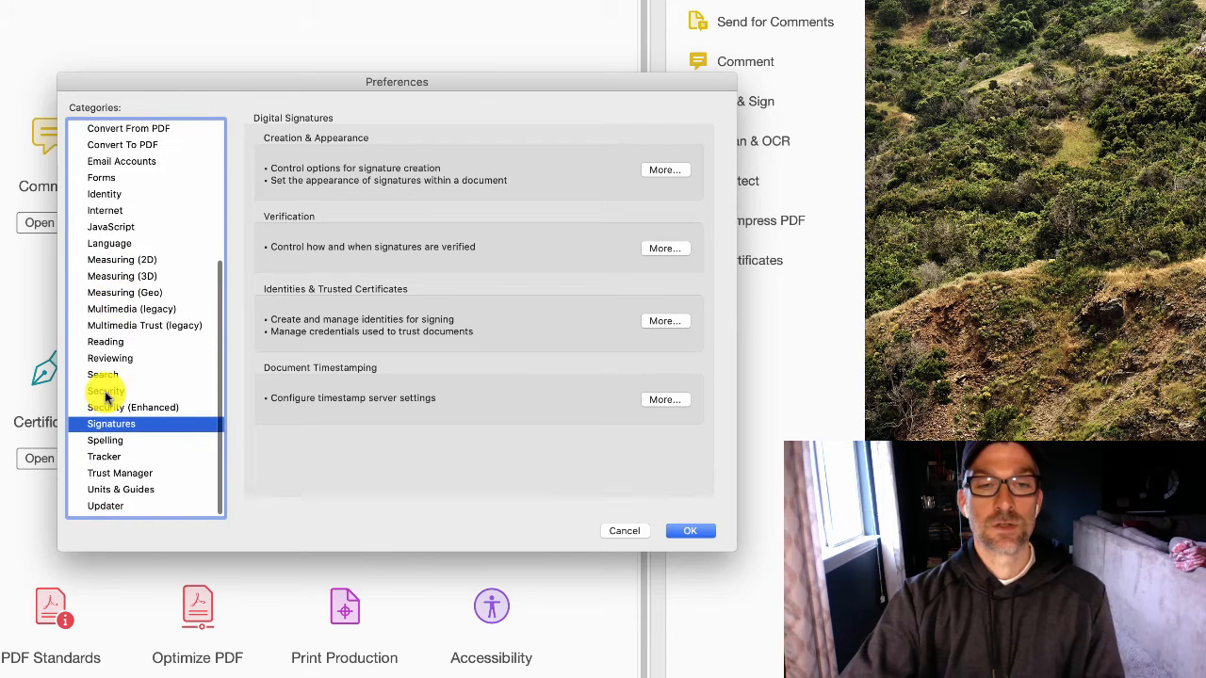
click(113, 426)
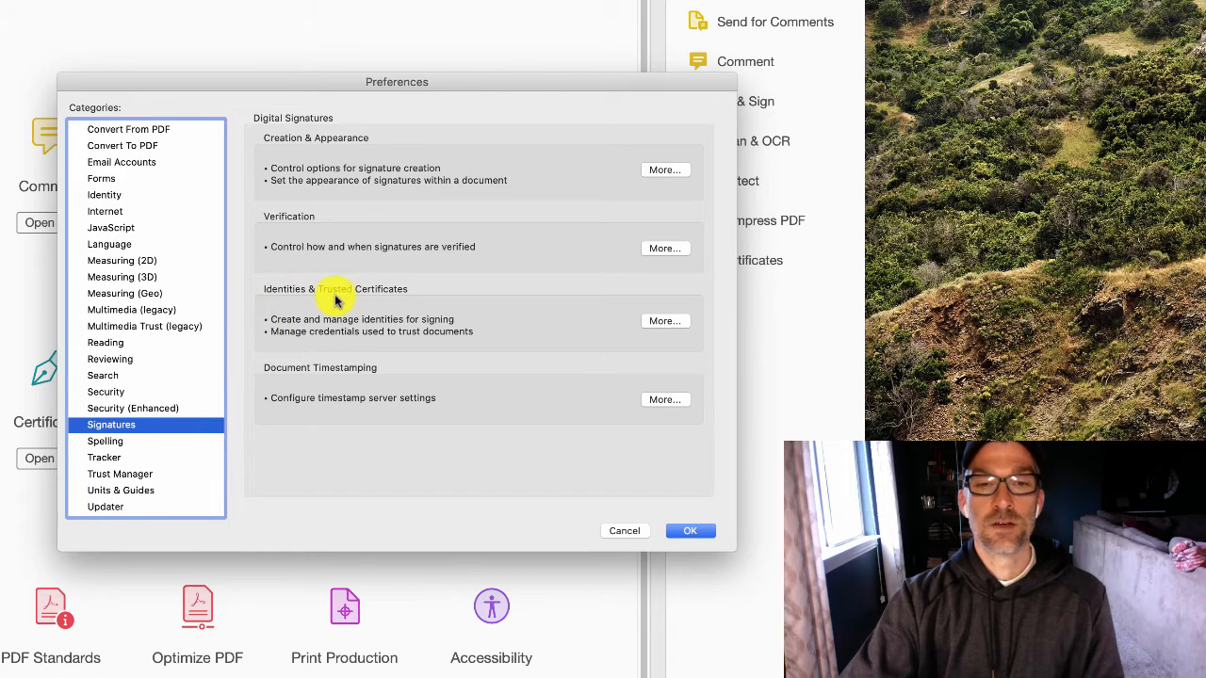
Open Identities & Trusted Certificates settings via More... and start Add ID
click(659, 322)
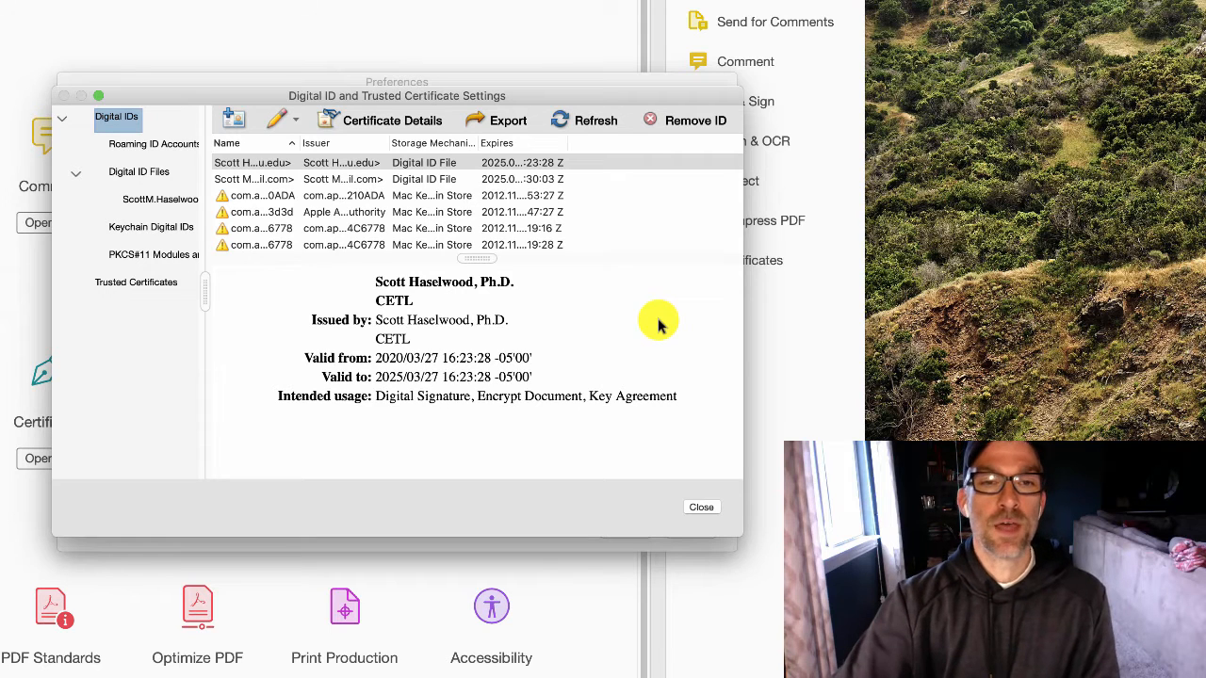
click(236, 118)
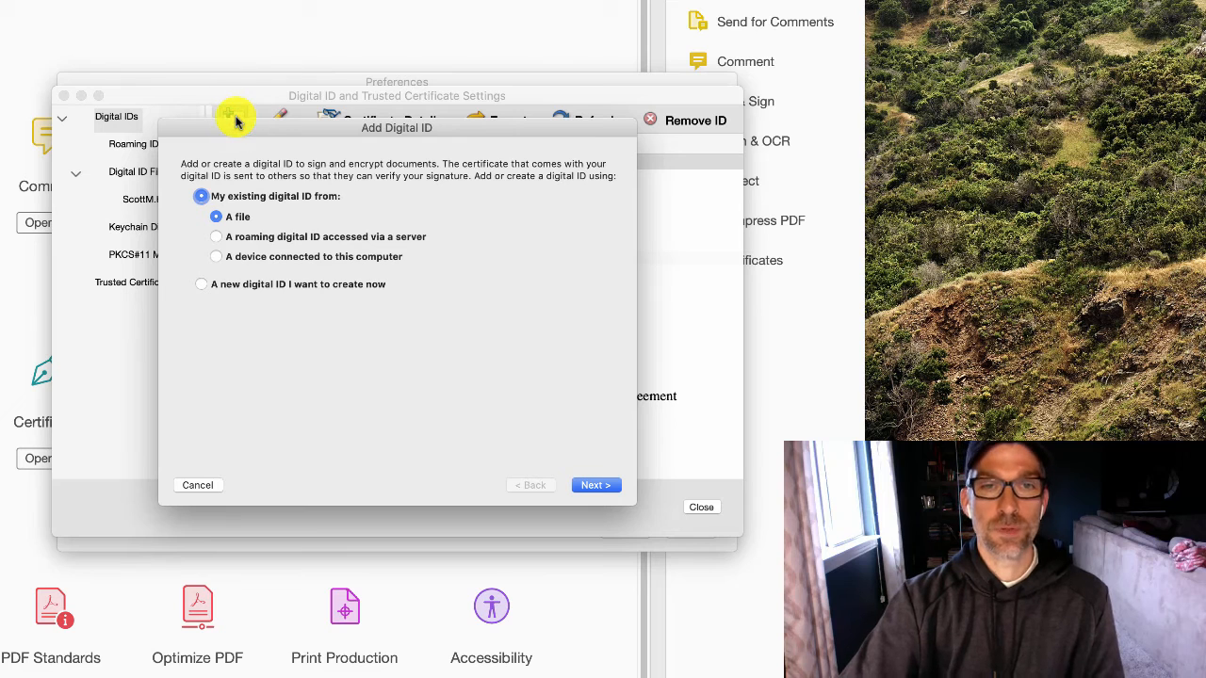
Choose to create a new digital ID and replace the Name field with the signer's first name
click(201, 286)
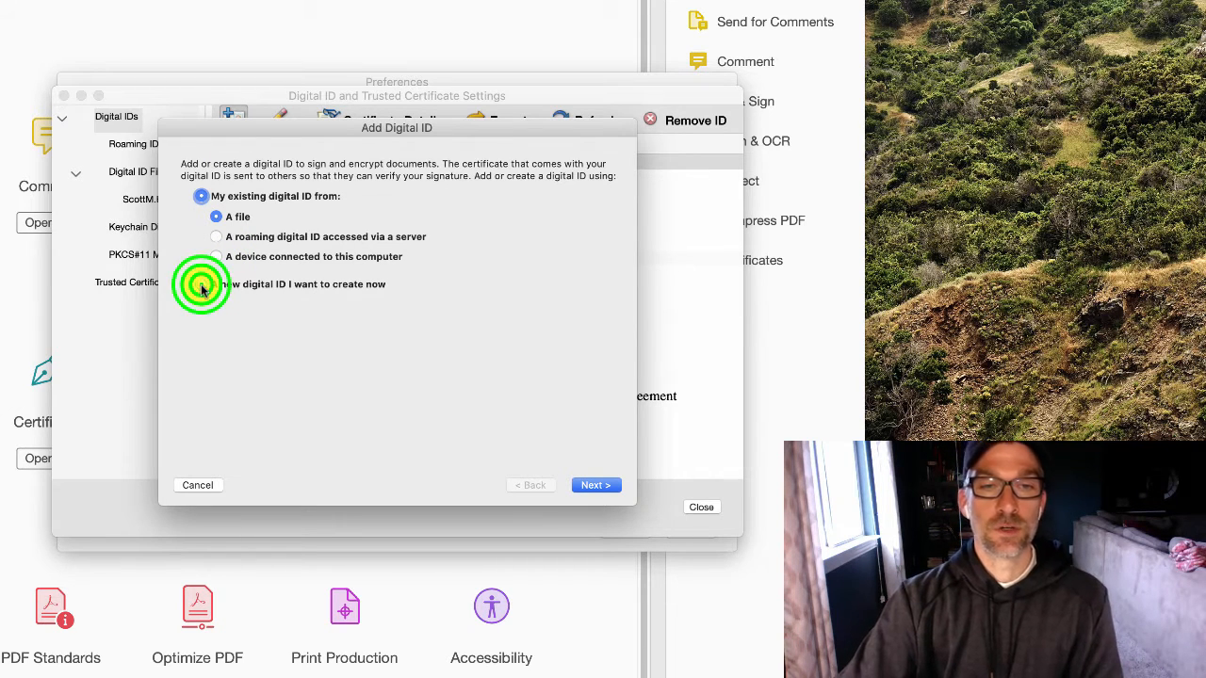
click(592, 485)
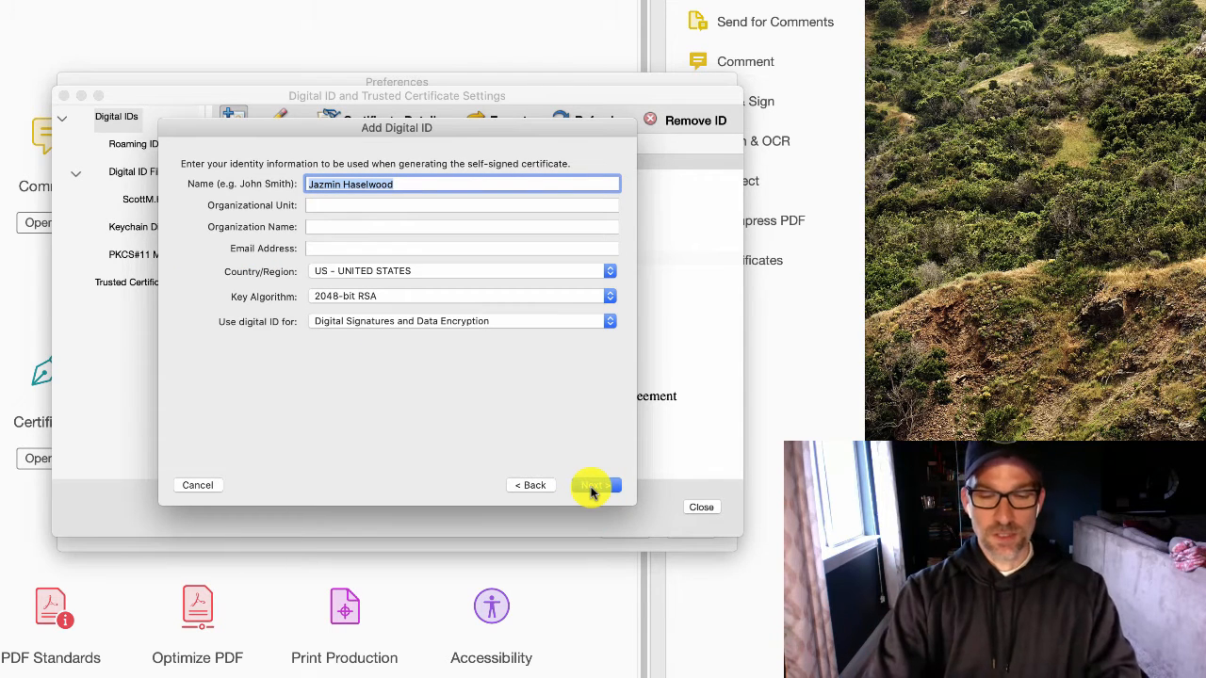
click(339, 183)
drag(339, 184, 272, 190)
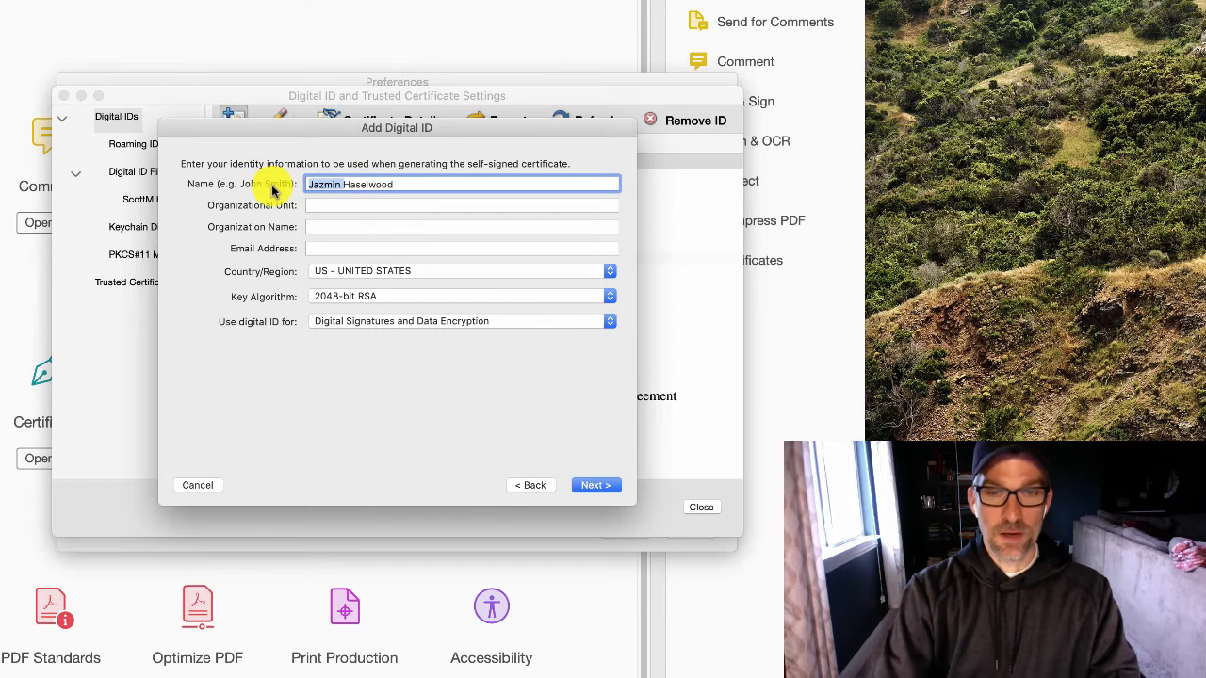
text(Scott)
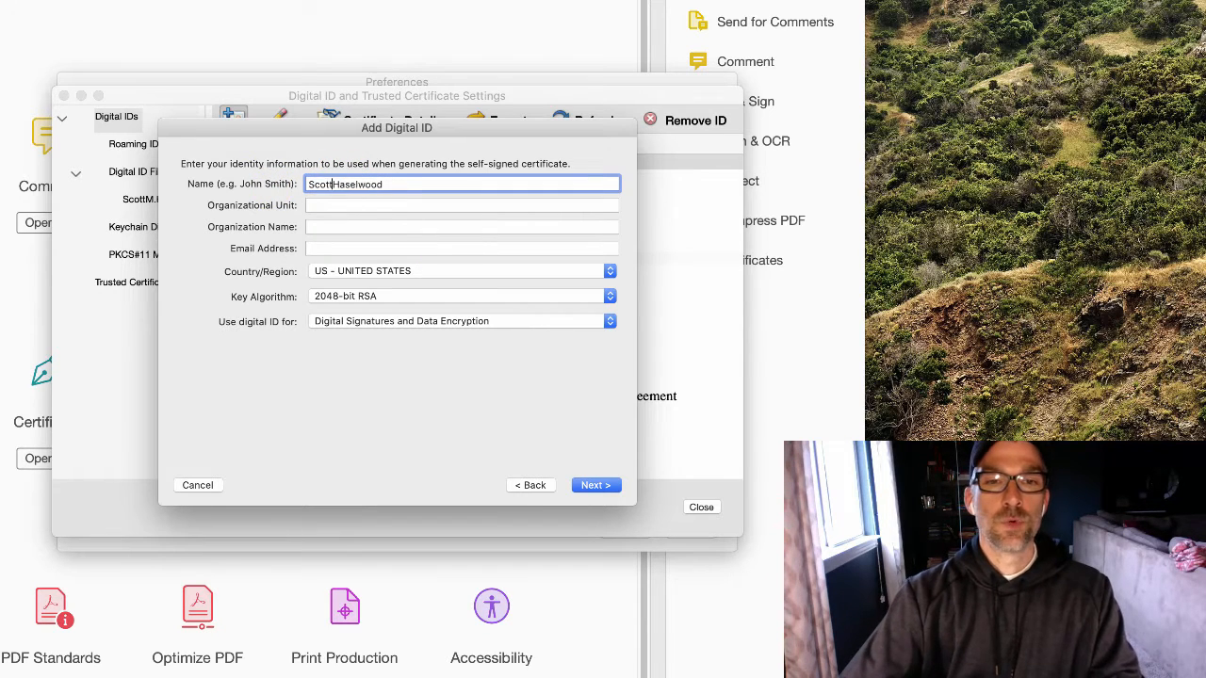
Enter Organizational Unit CETL, Organization Name OCU, and the signer's e-mail address
click(337, 204)
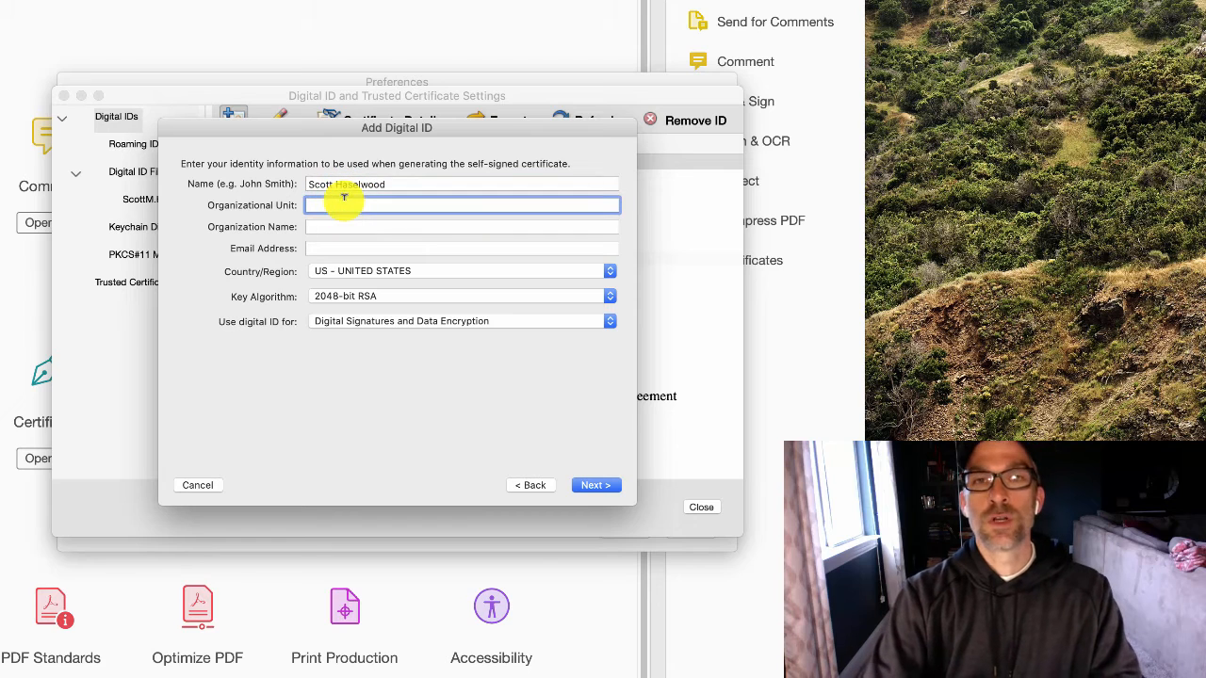
text(CETL)
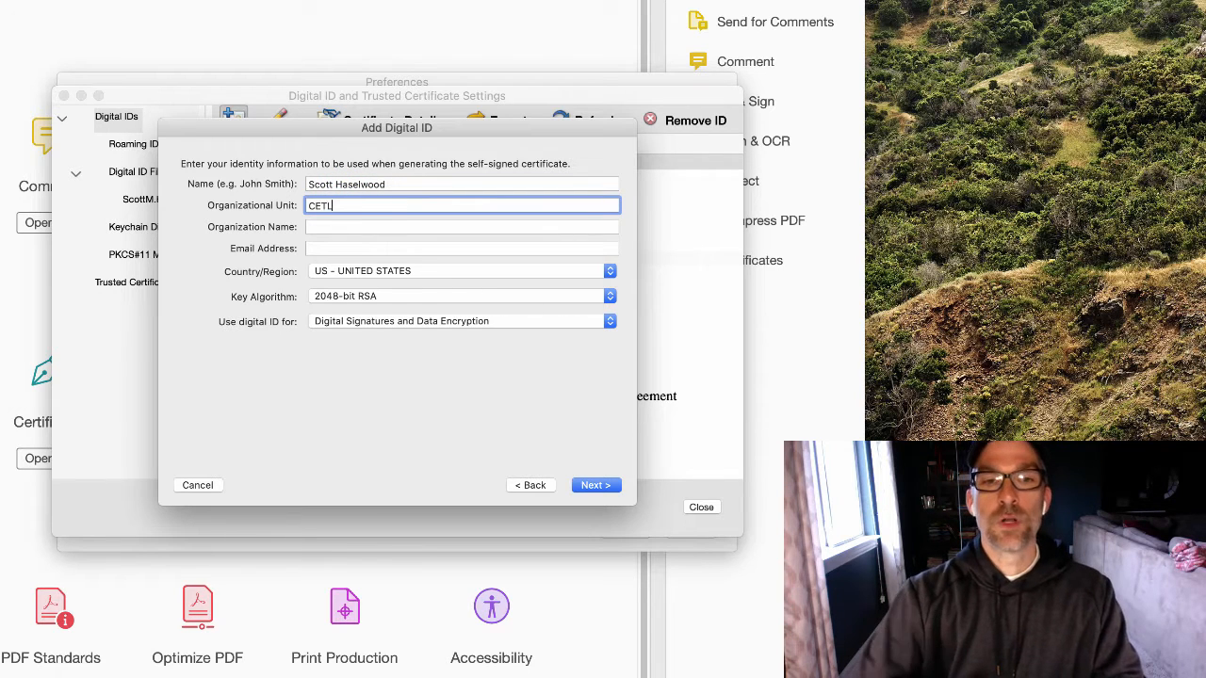
click(363, 226)
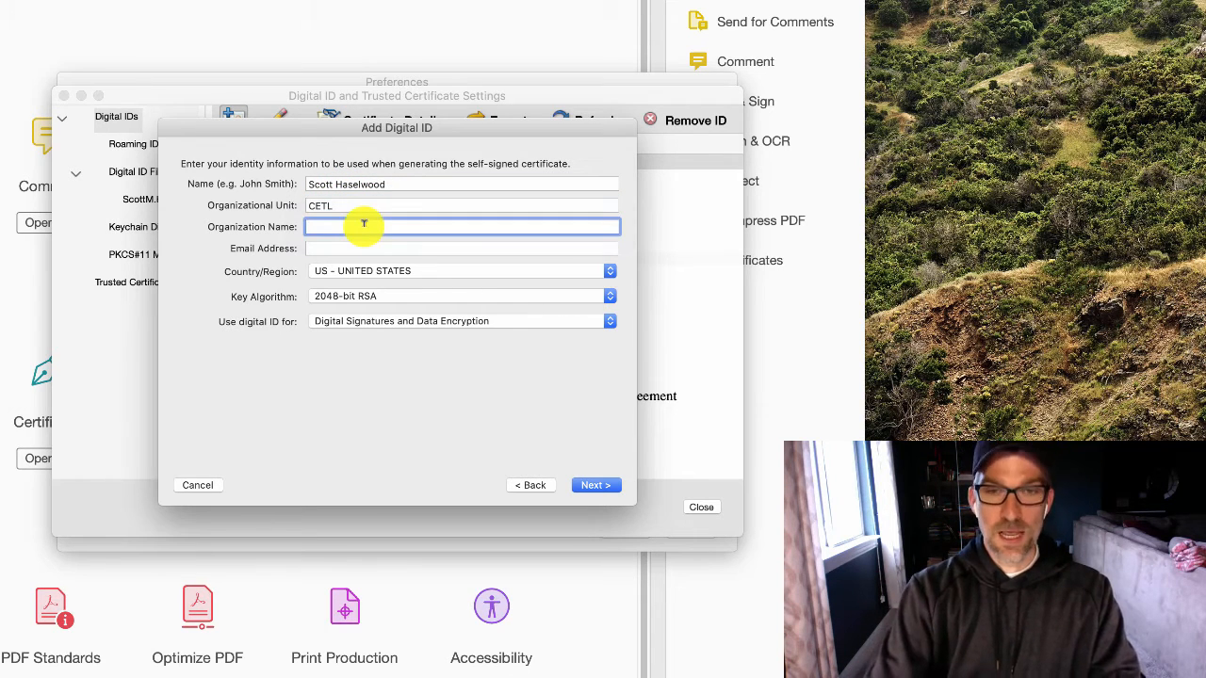
text(OCU)
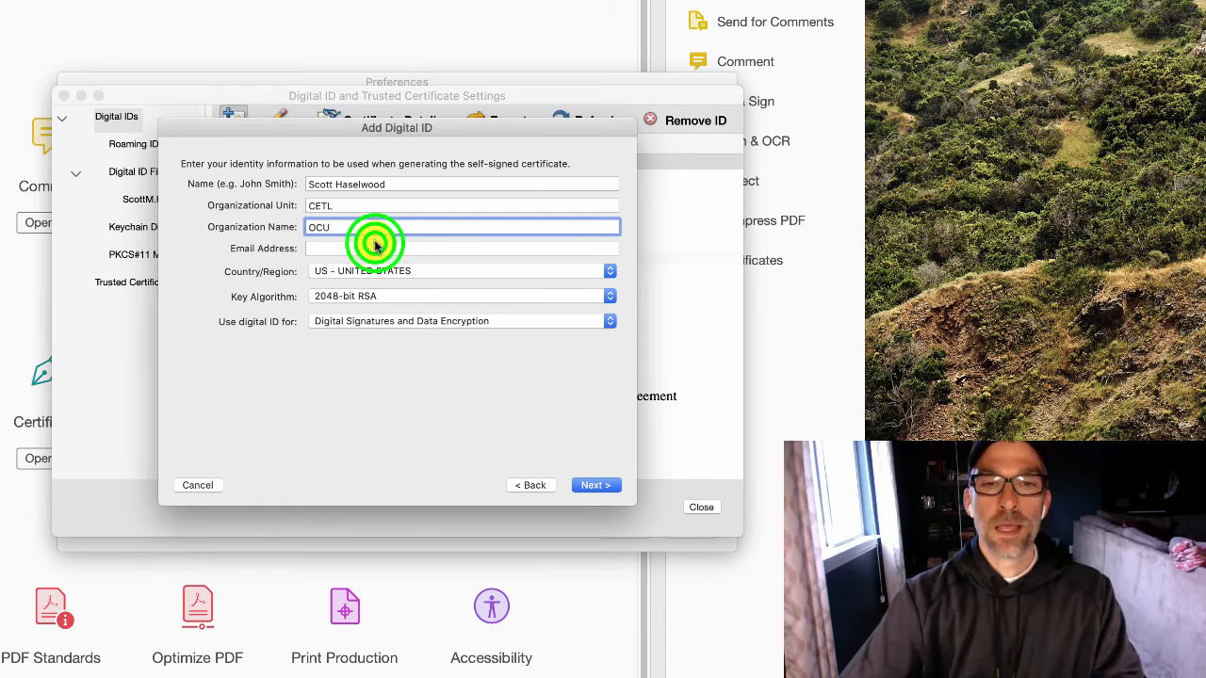
click(374, 247)
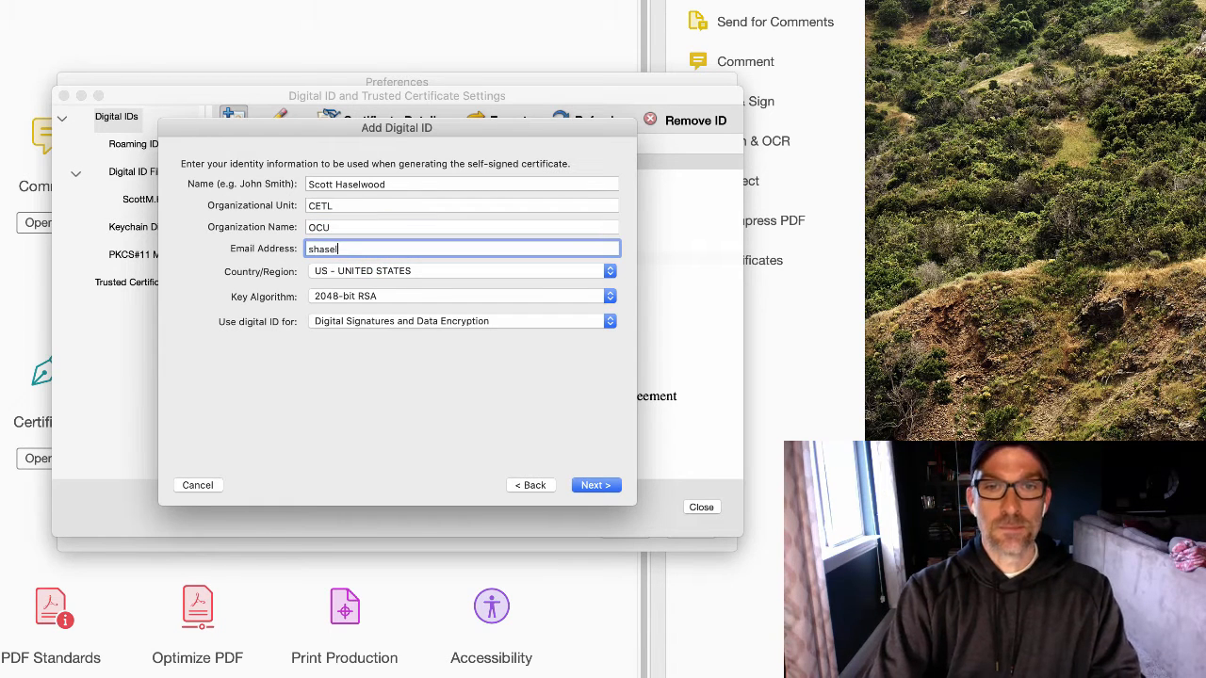
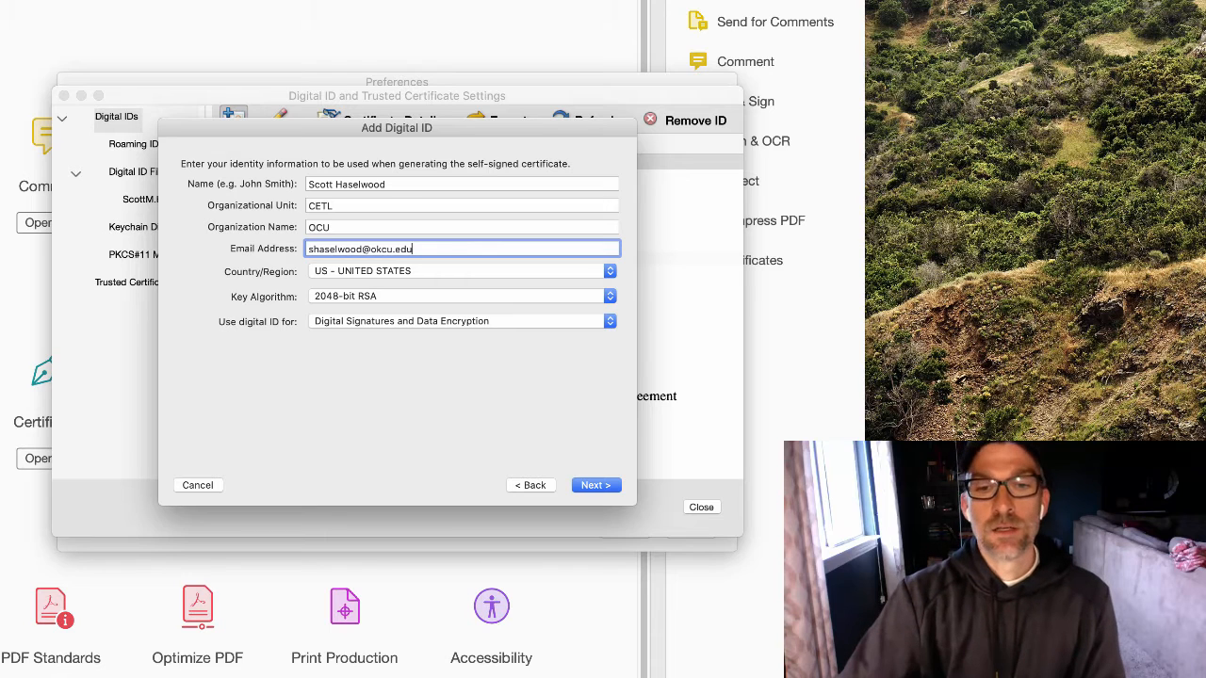
Enter and confirm a password for the new digital ID file, then try to finish
click(598, 484)
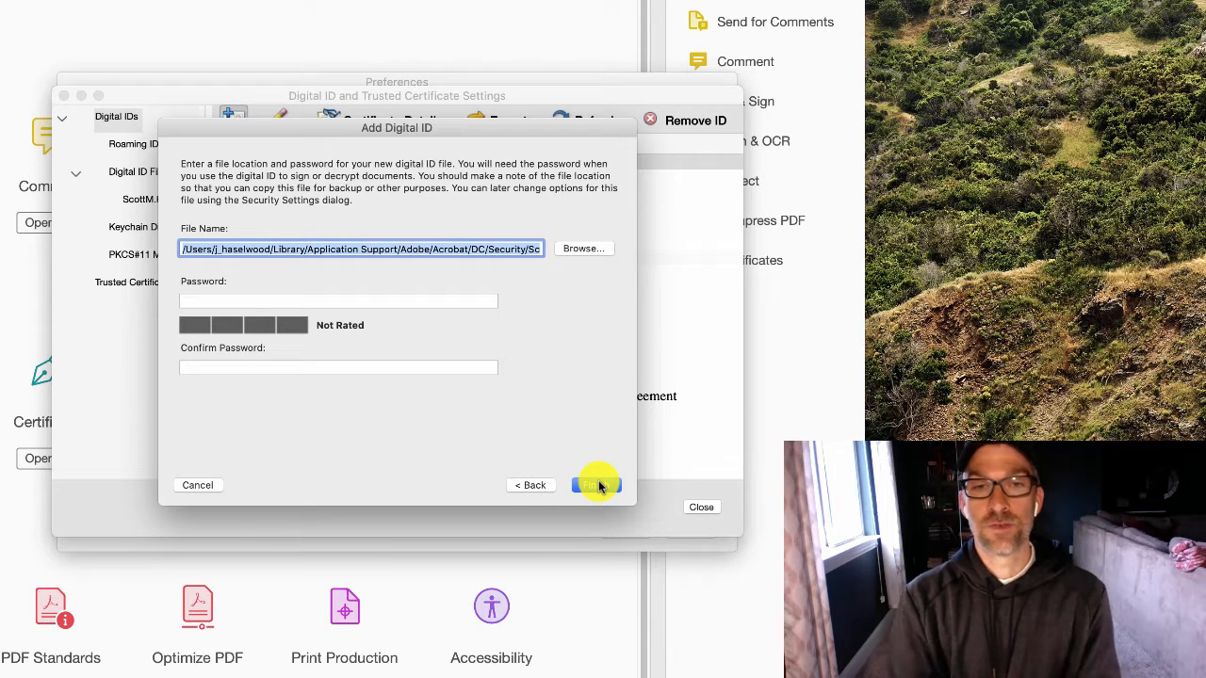
click(468, 298)
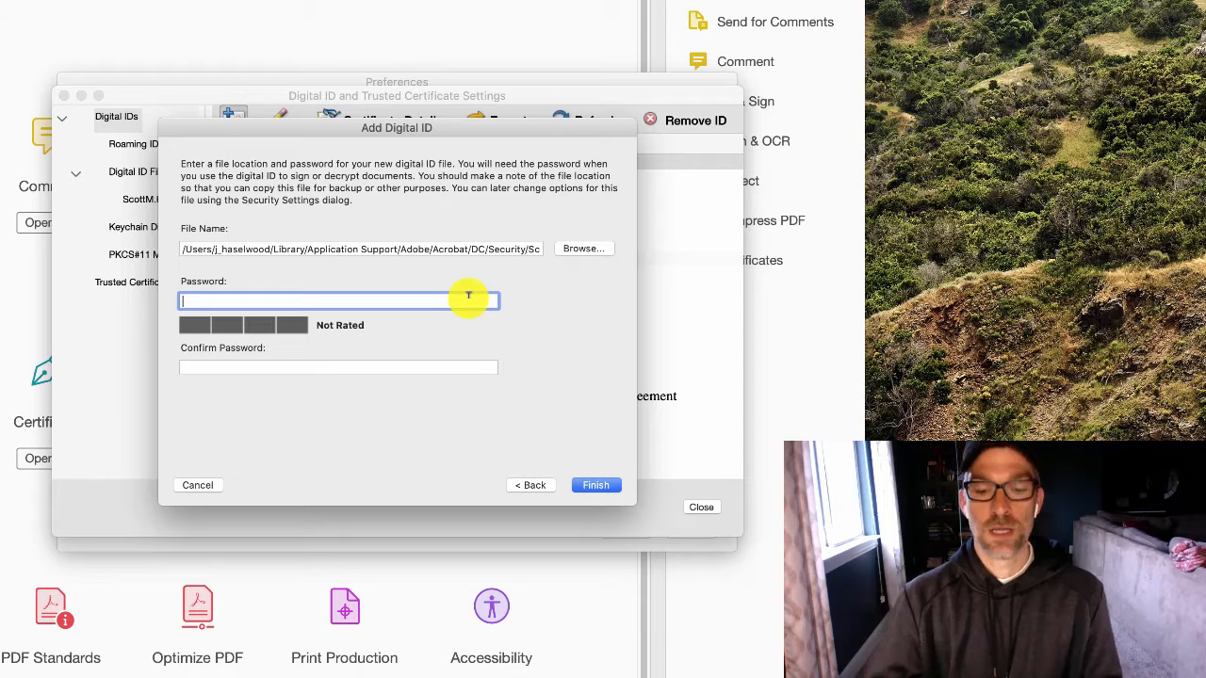
text(••••)
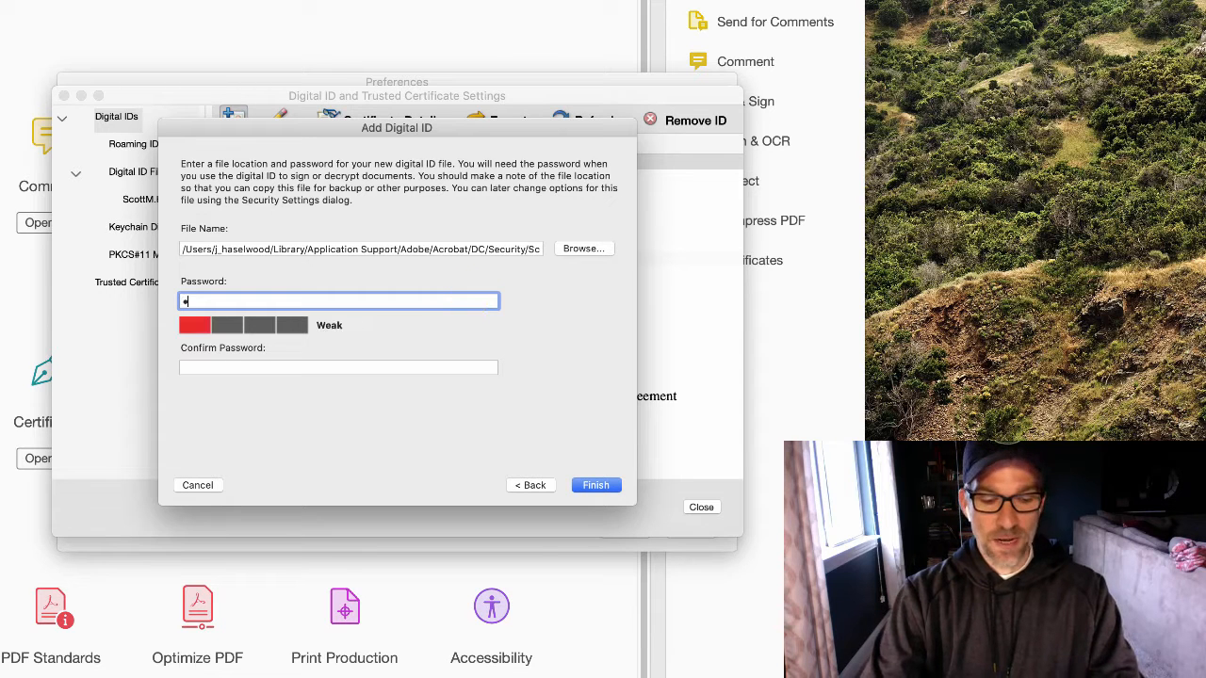
text(•)
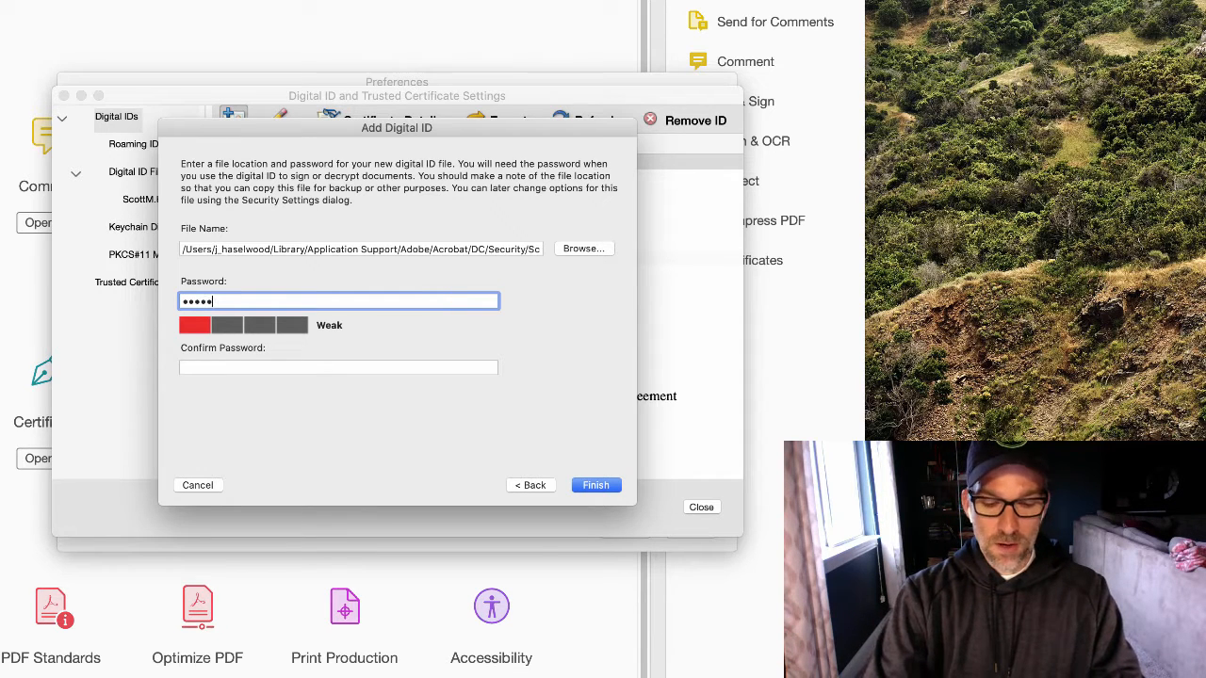
text(••••)
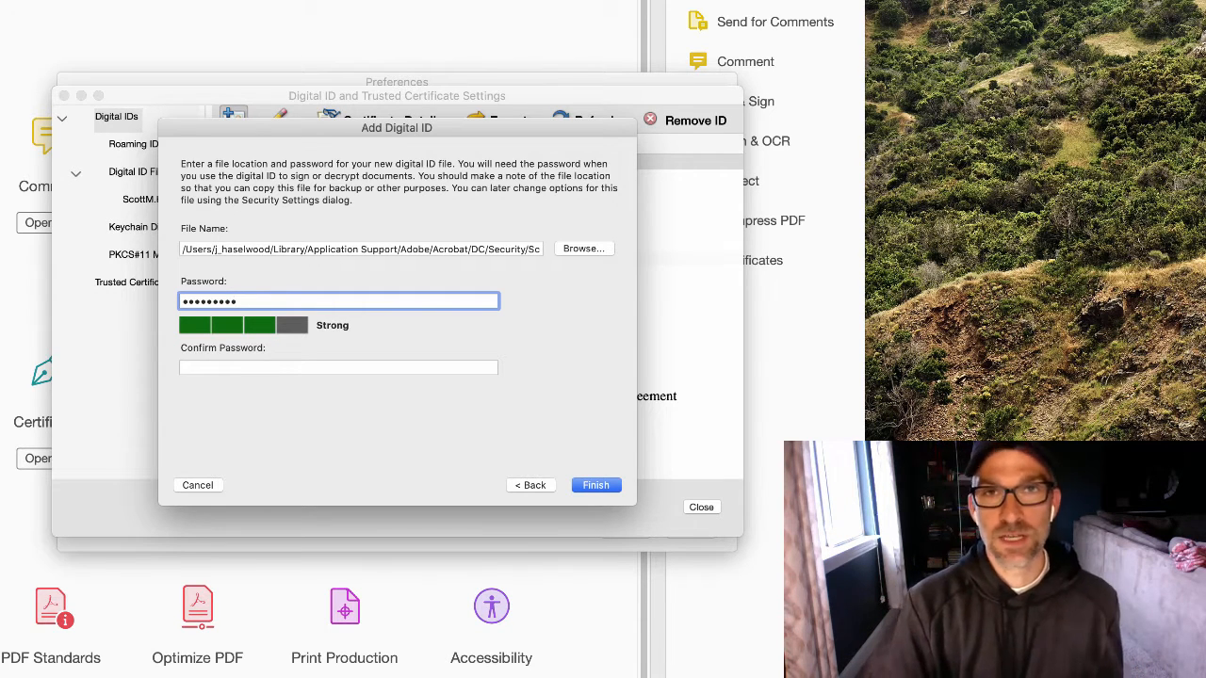
click(439, 369)
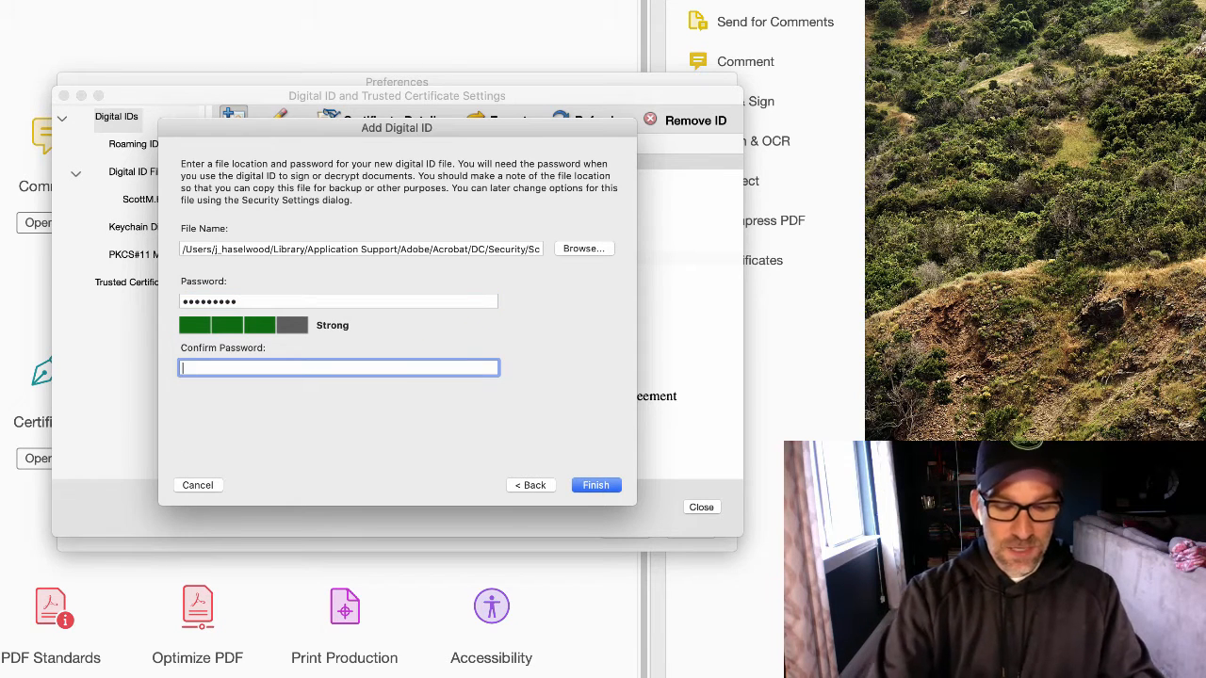
text(•••••)
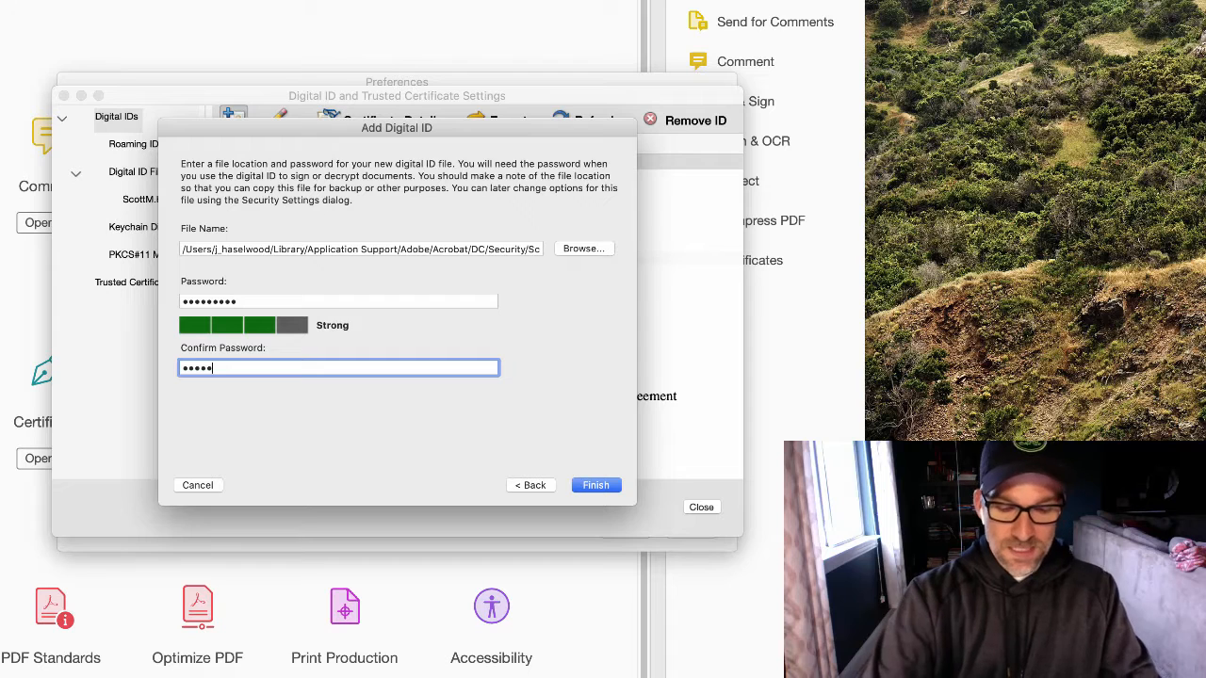
text(•••••)
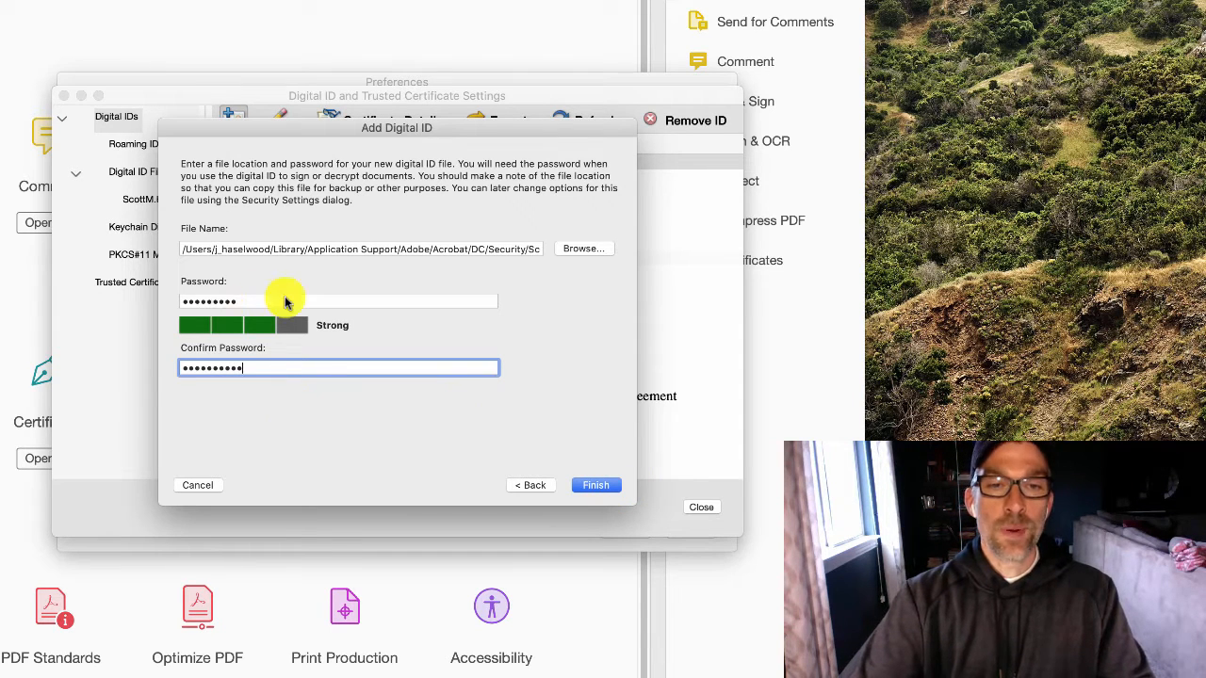
click(603, 486)
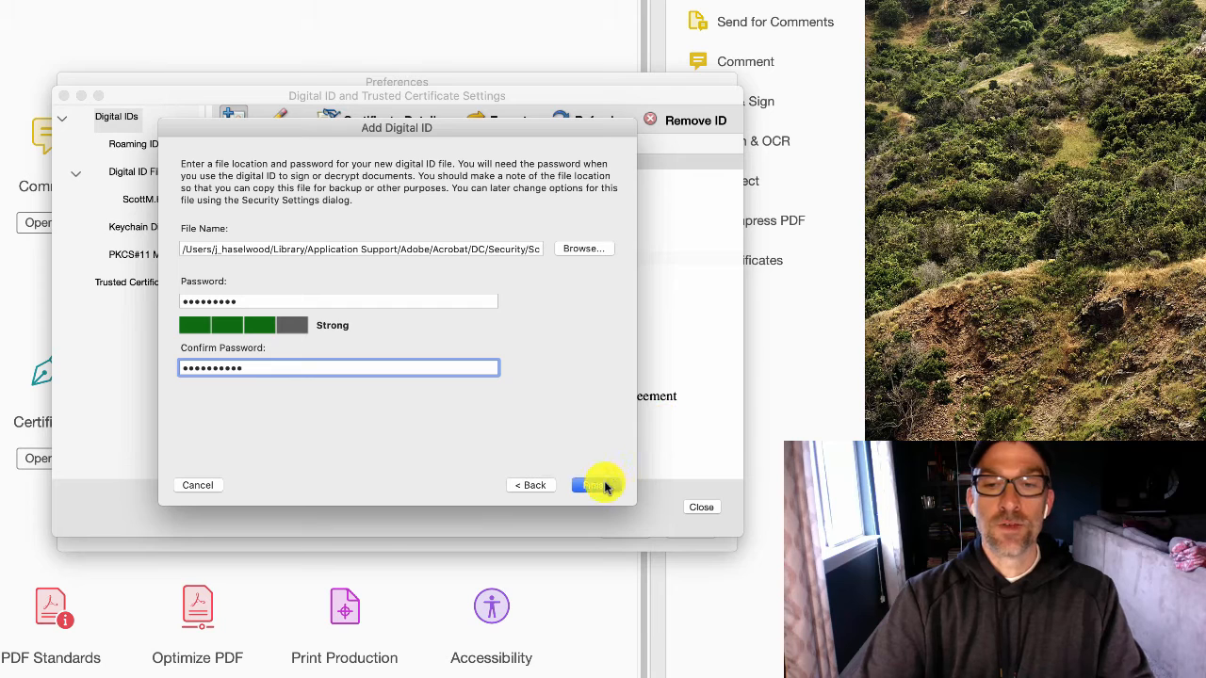
Dismiss the password mismatch alert, re-enter the matching password, and finish creating the ID
click(521, 272)
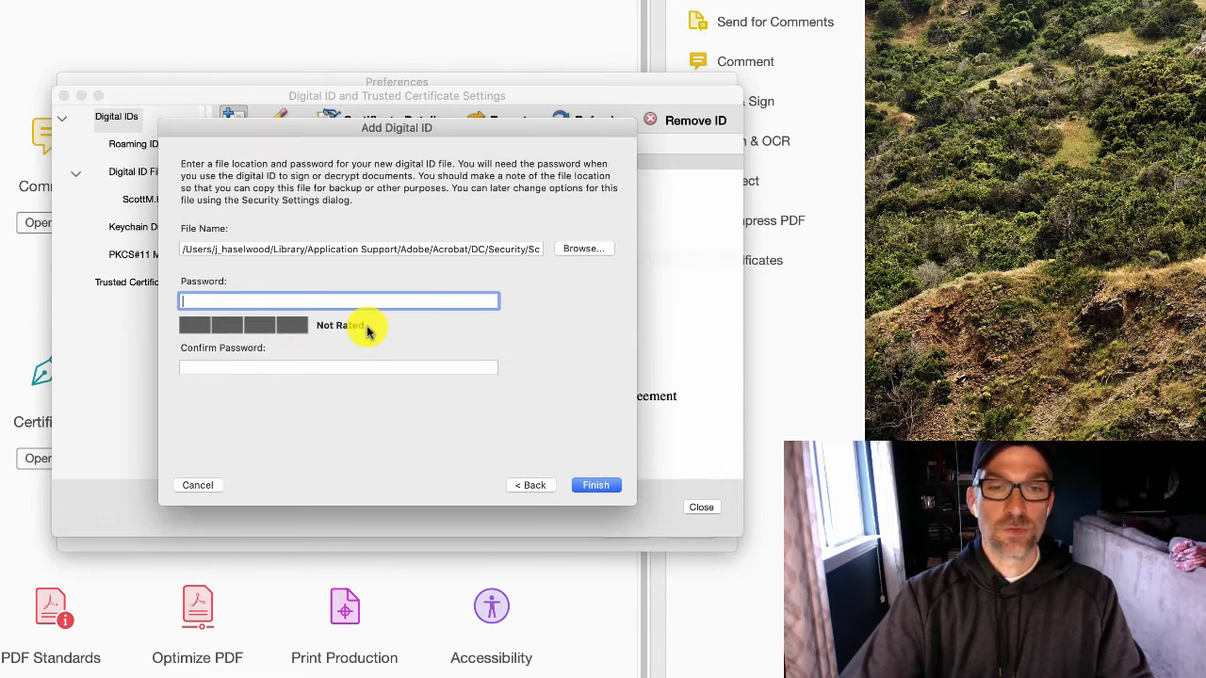
text(••••••••)
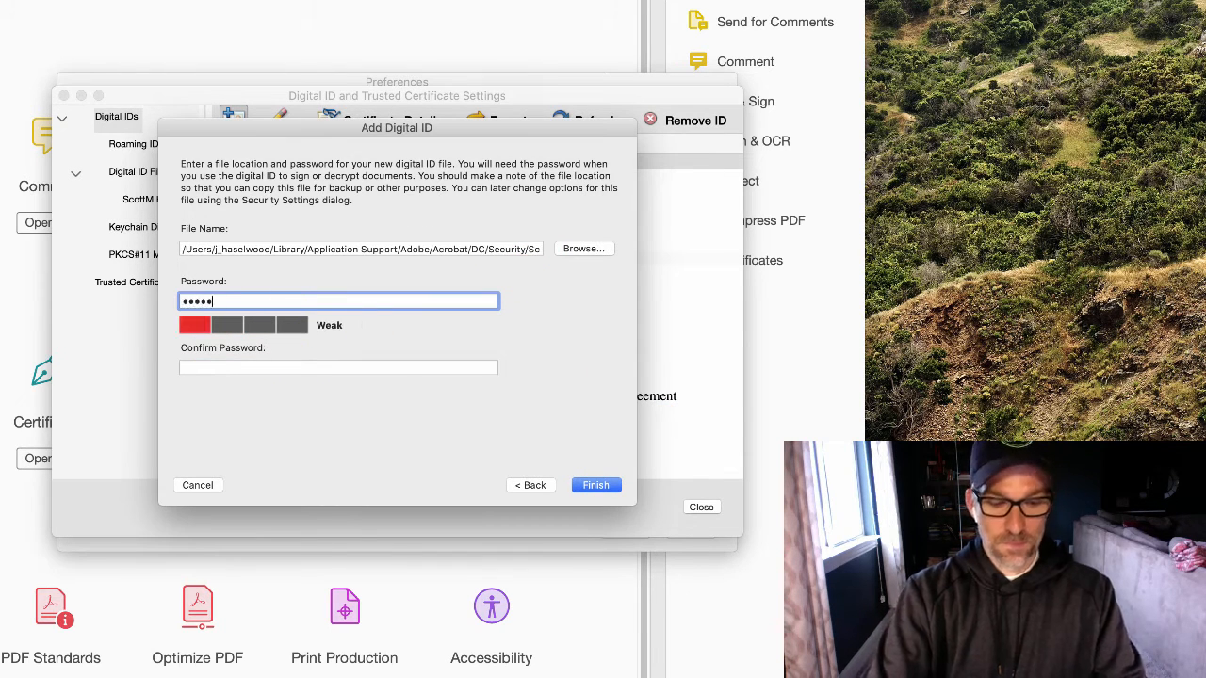
text(••)
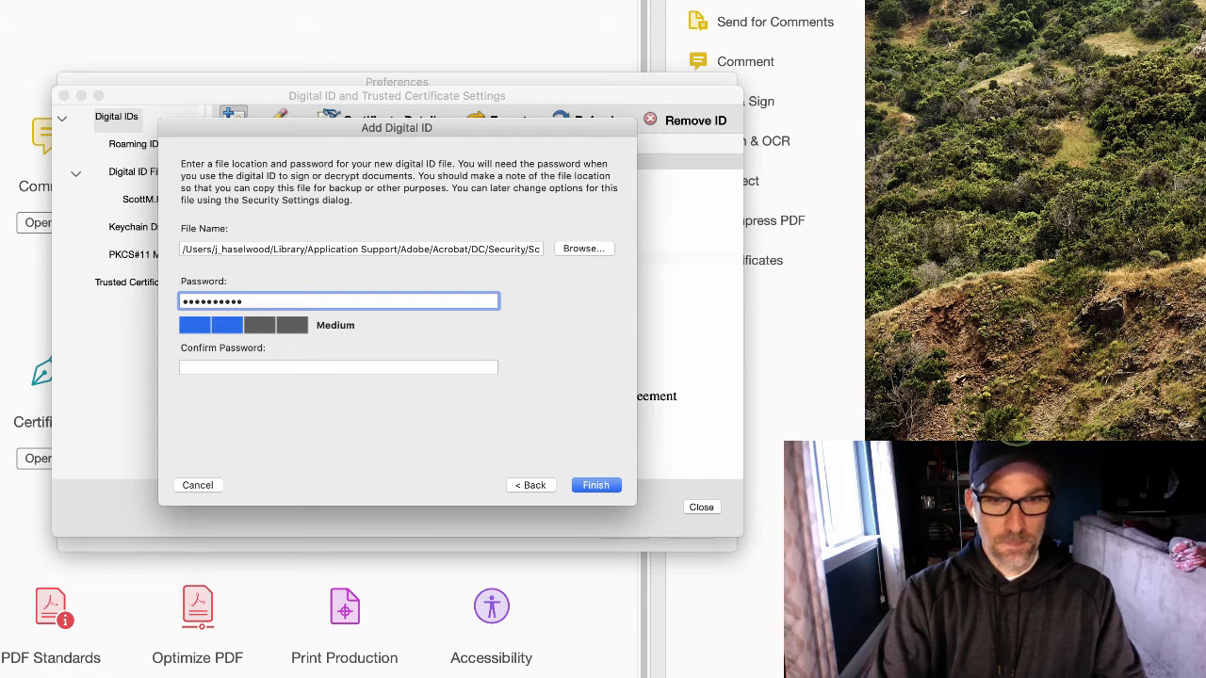
key(Tab)
text(••••••••••)
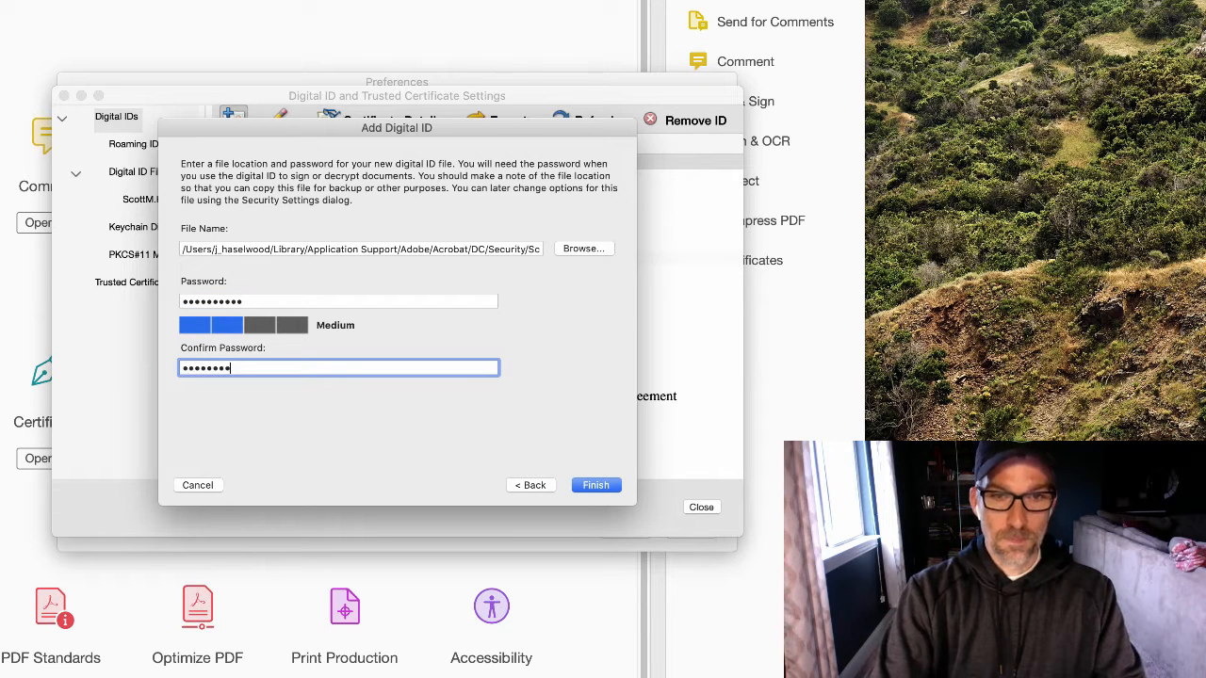
click(603, 485)
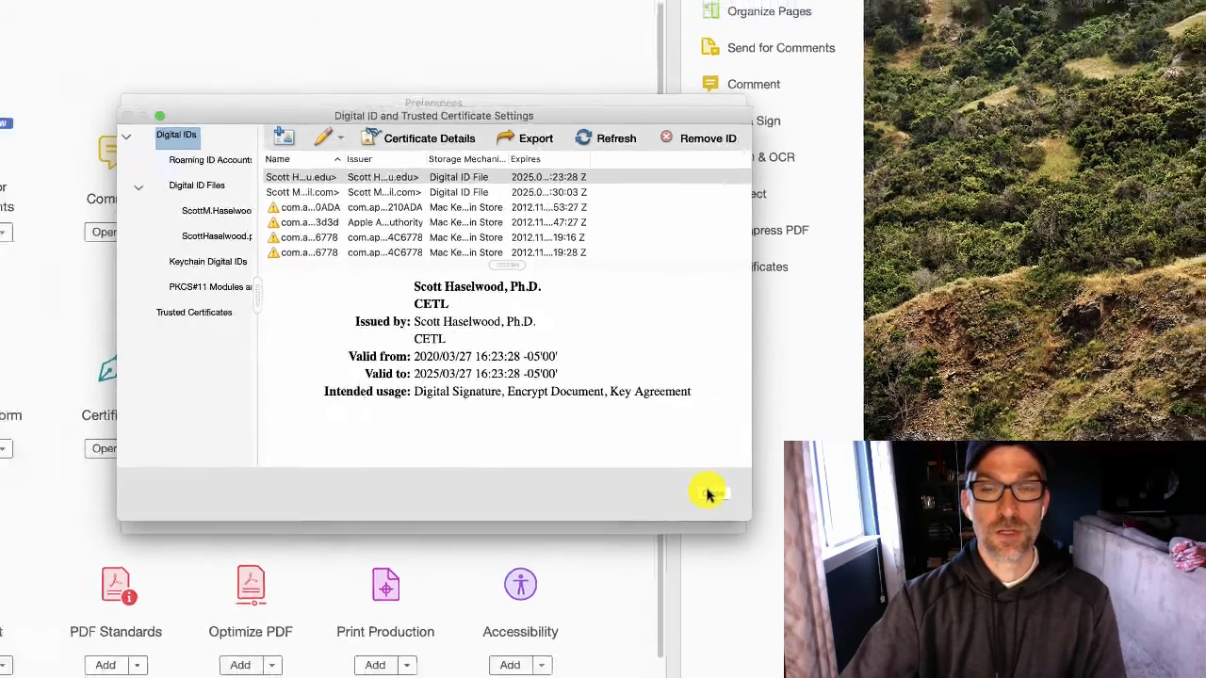
Close the Digital ID settings window and confirm Preferences with OK
click(699, 508)
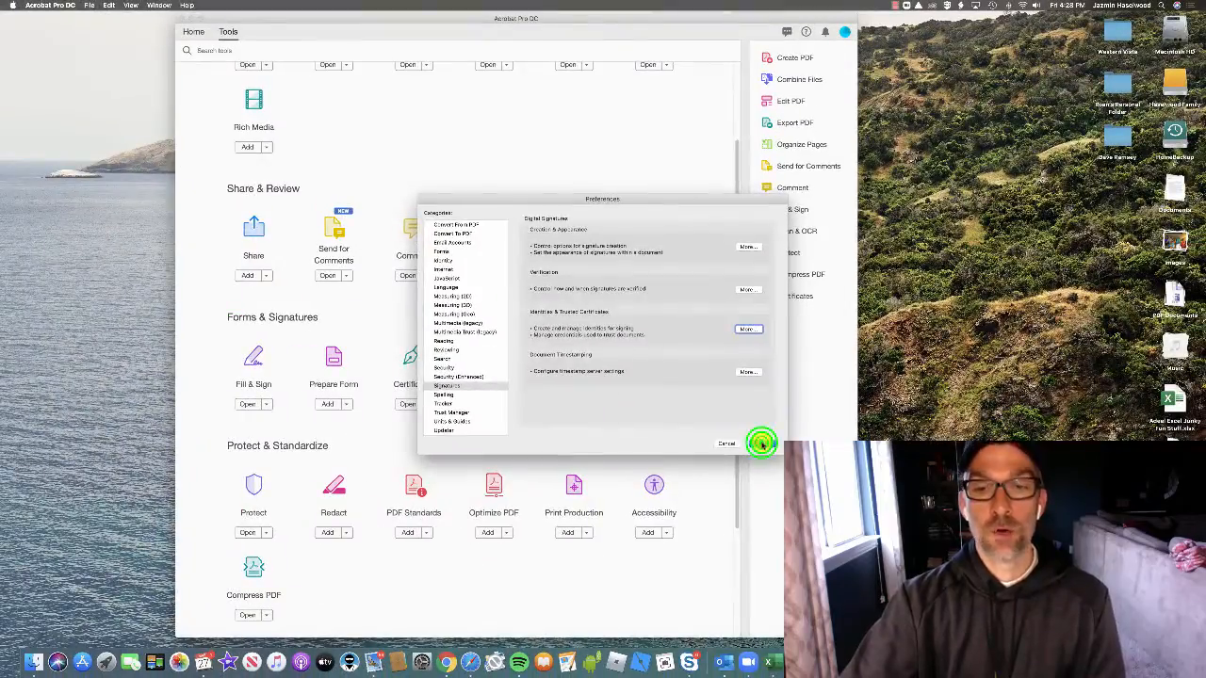
click(762, 443)
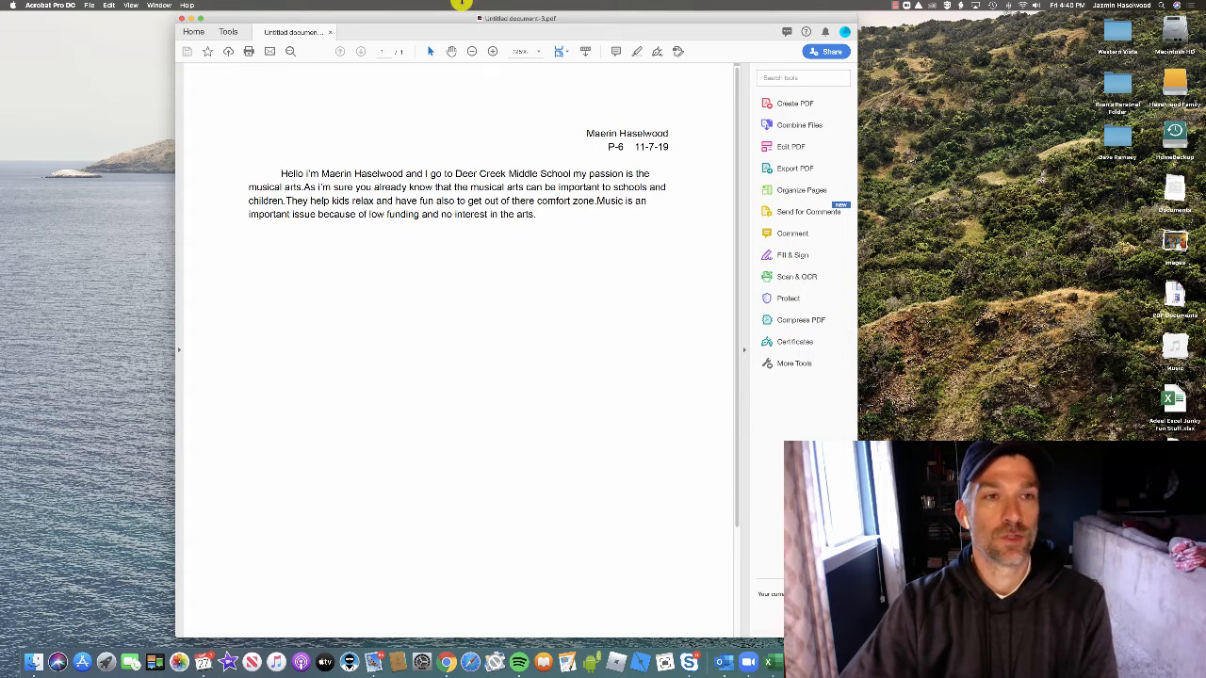
Open the Certificates tool from Forms & Signatures in the Tools list
click(229, 32)
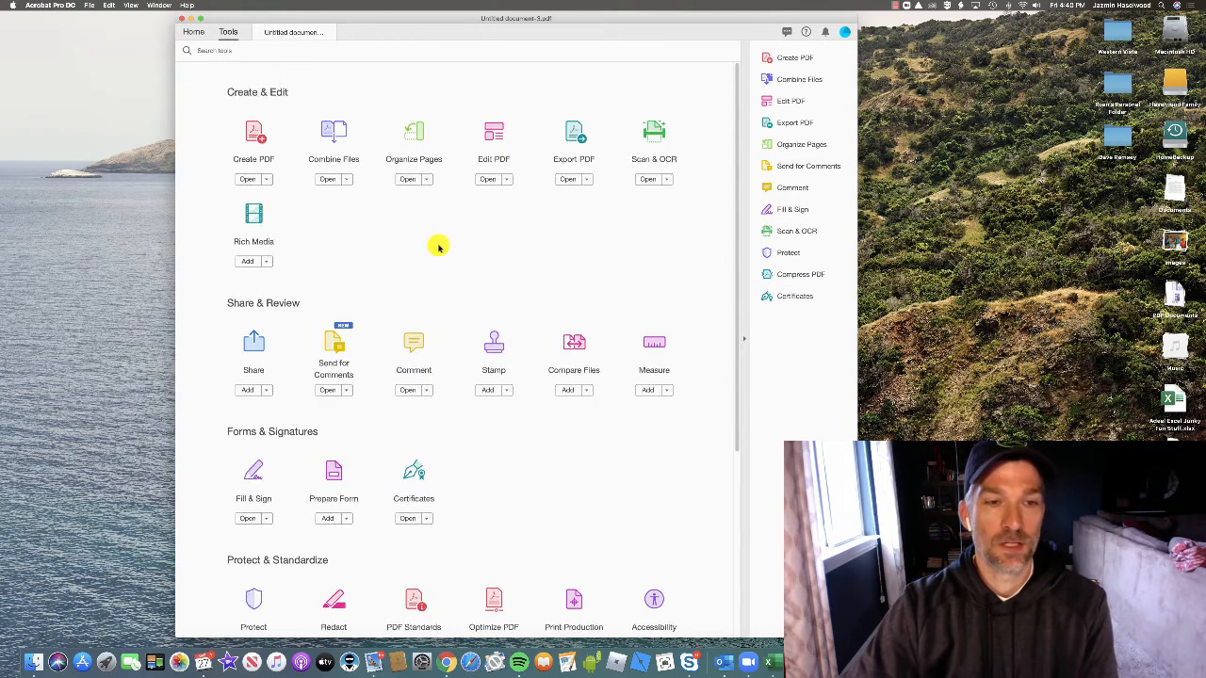
scroll(437, 255, down, 2)
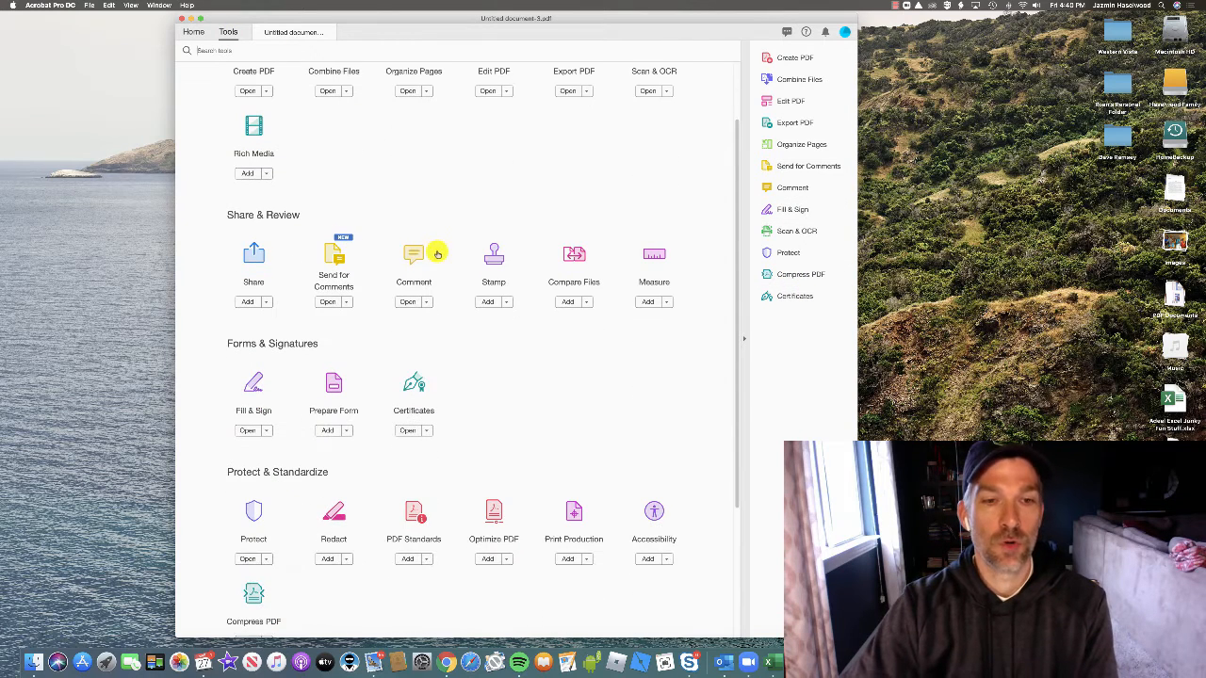
click(414, 411)
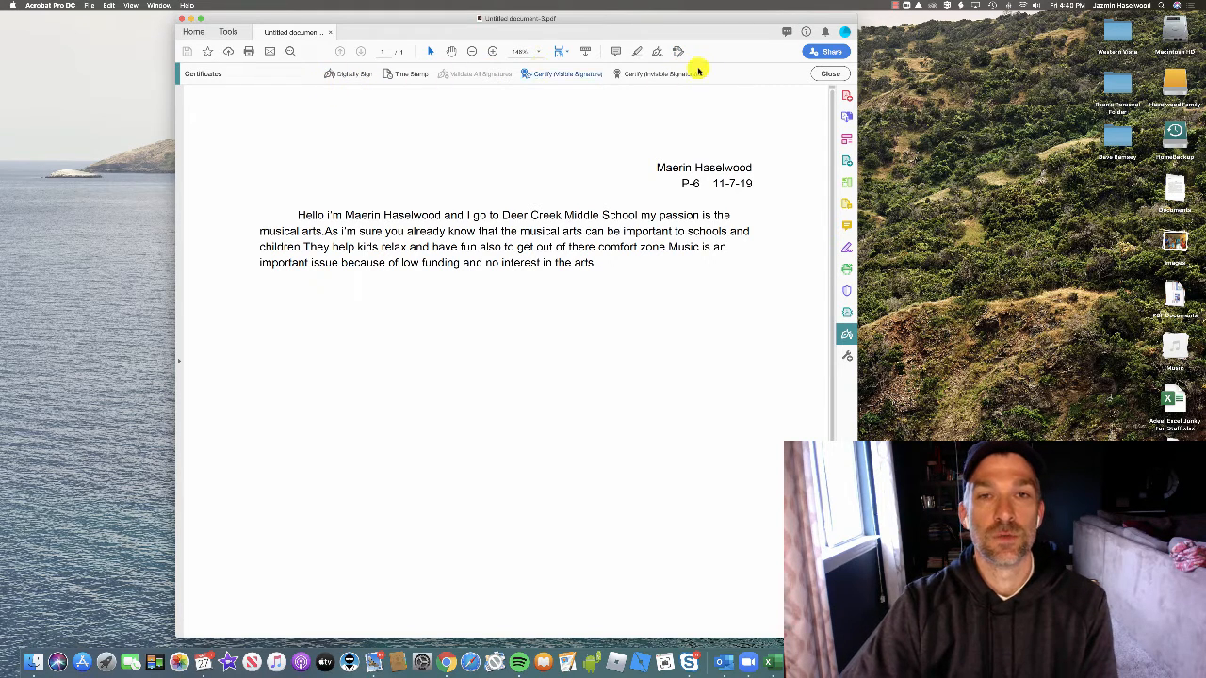
Digitally sign in a box below the paragraph using the new ID and its PIN
click(358, 74)
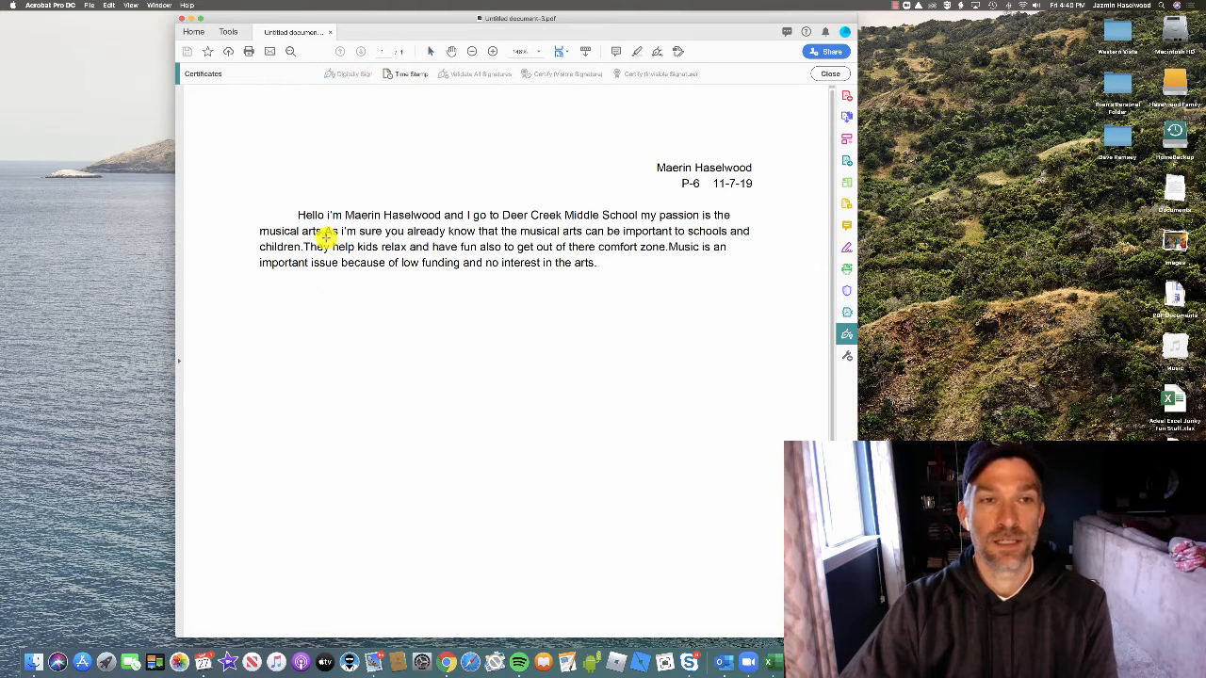
mouse_move(280, 278)
mouse_down()
mouse_move(453, 338)
mouse_move(664, 348)
mouse_up()
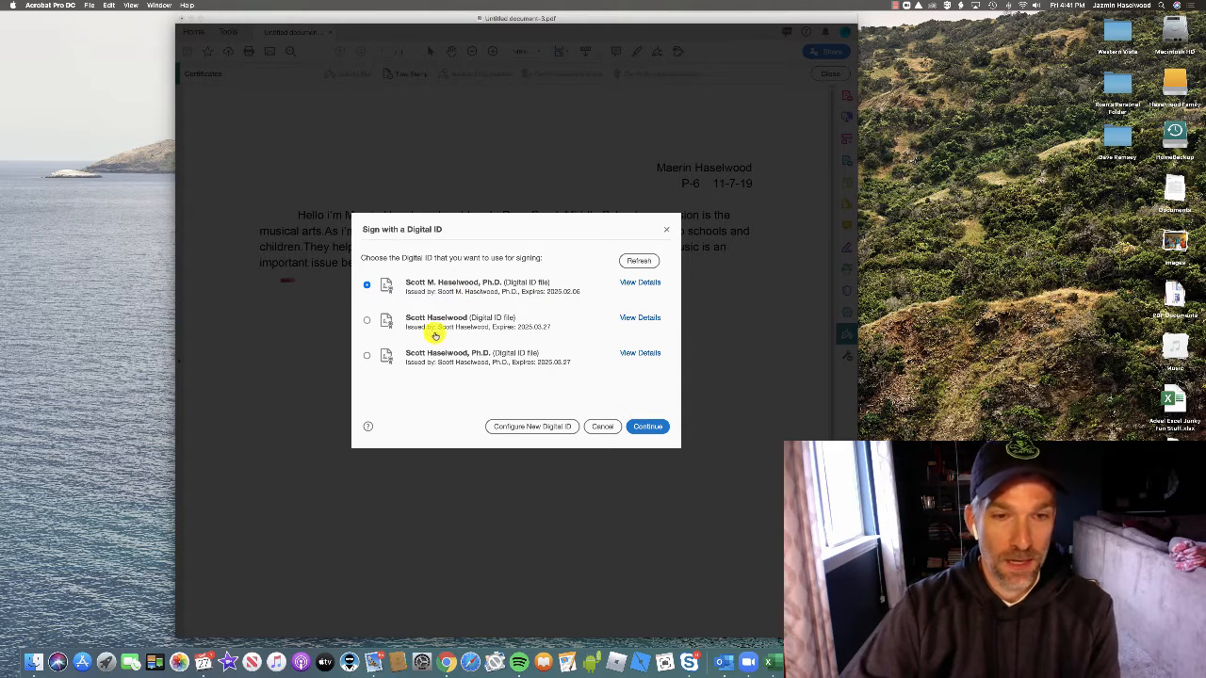
click(369, 321)
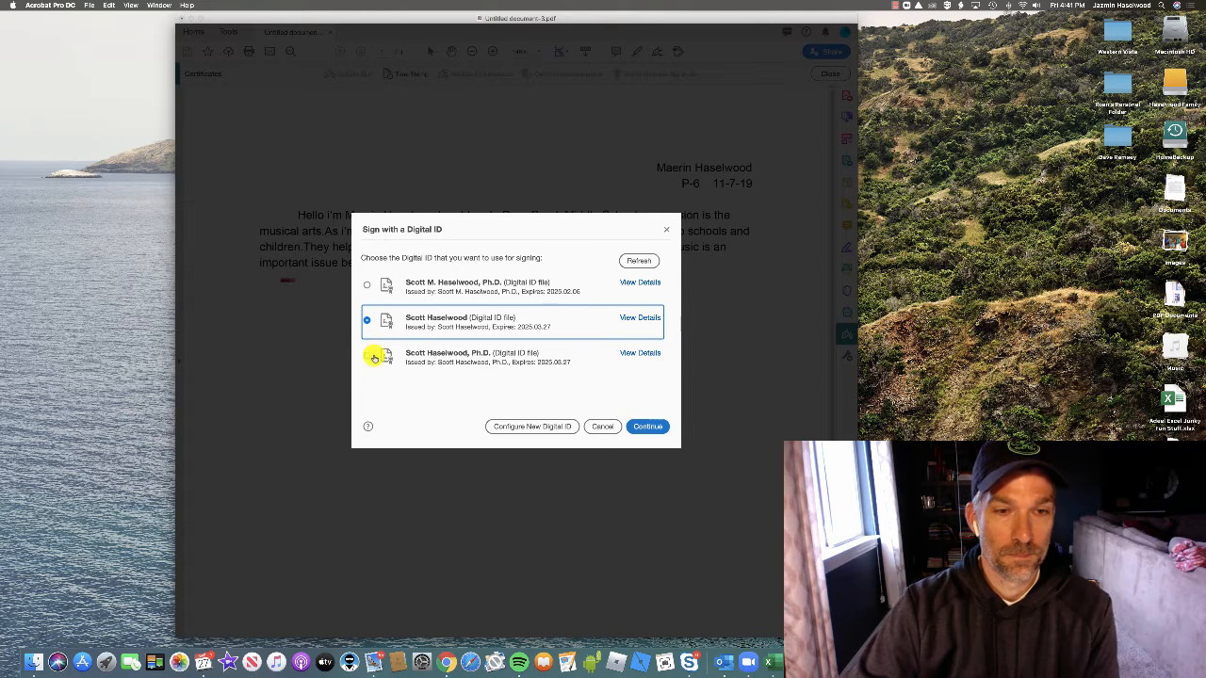
click(646, 426)
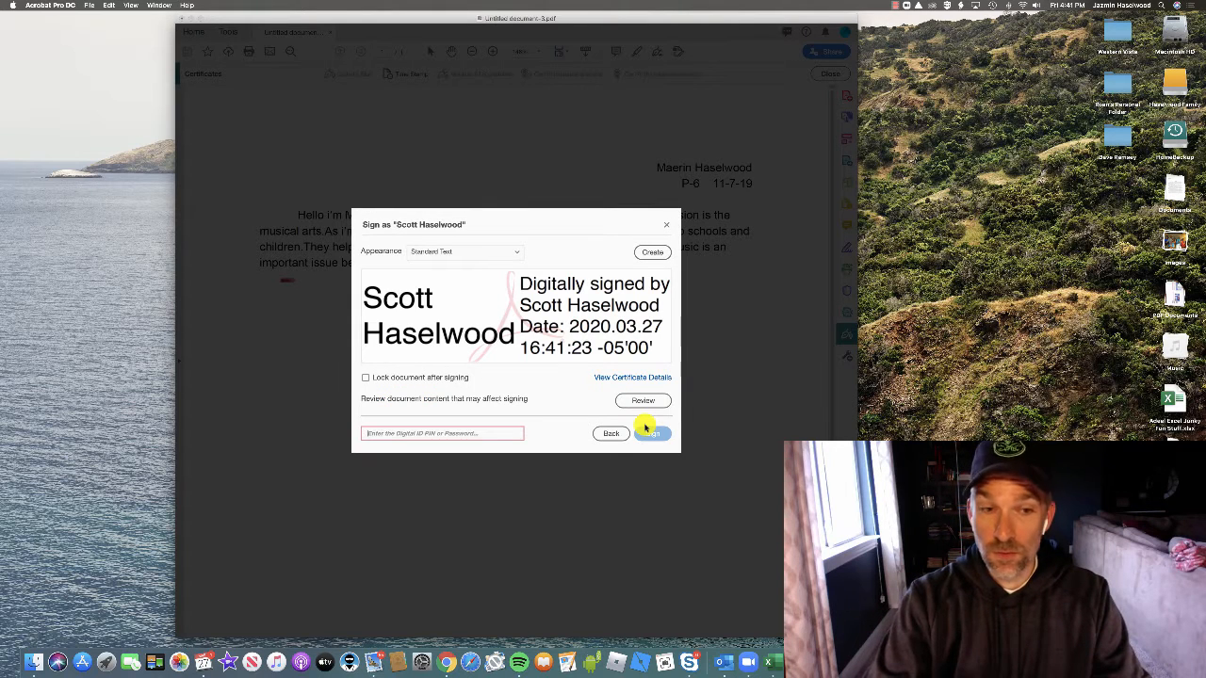
text(****)
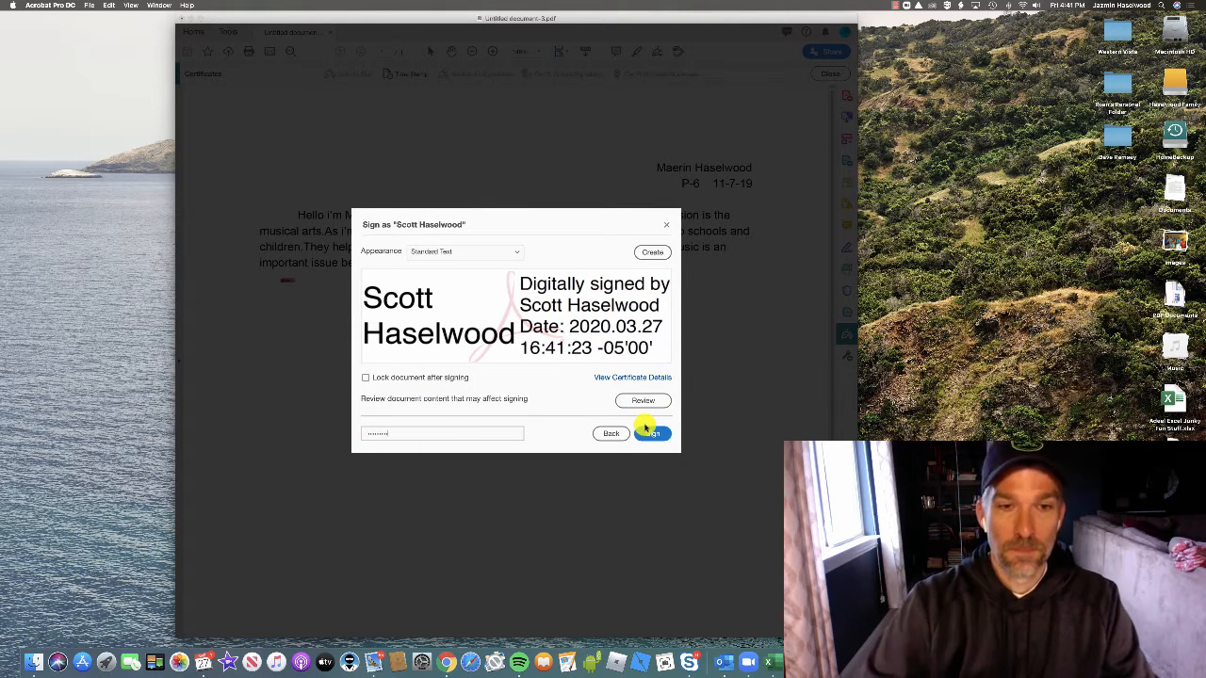
click(652, 432)
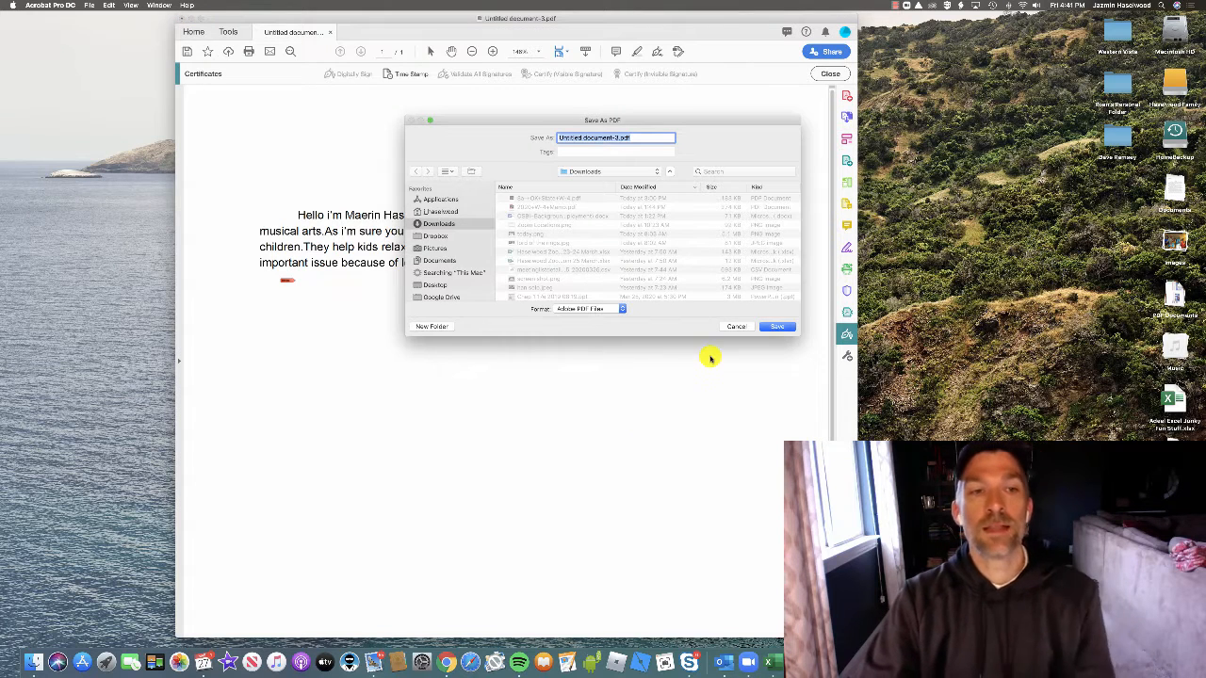
Save the signed PDF as Untitled document-3.pdf, replacing the existing file
click(765, 327)
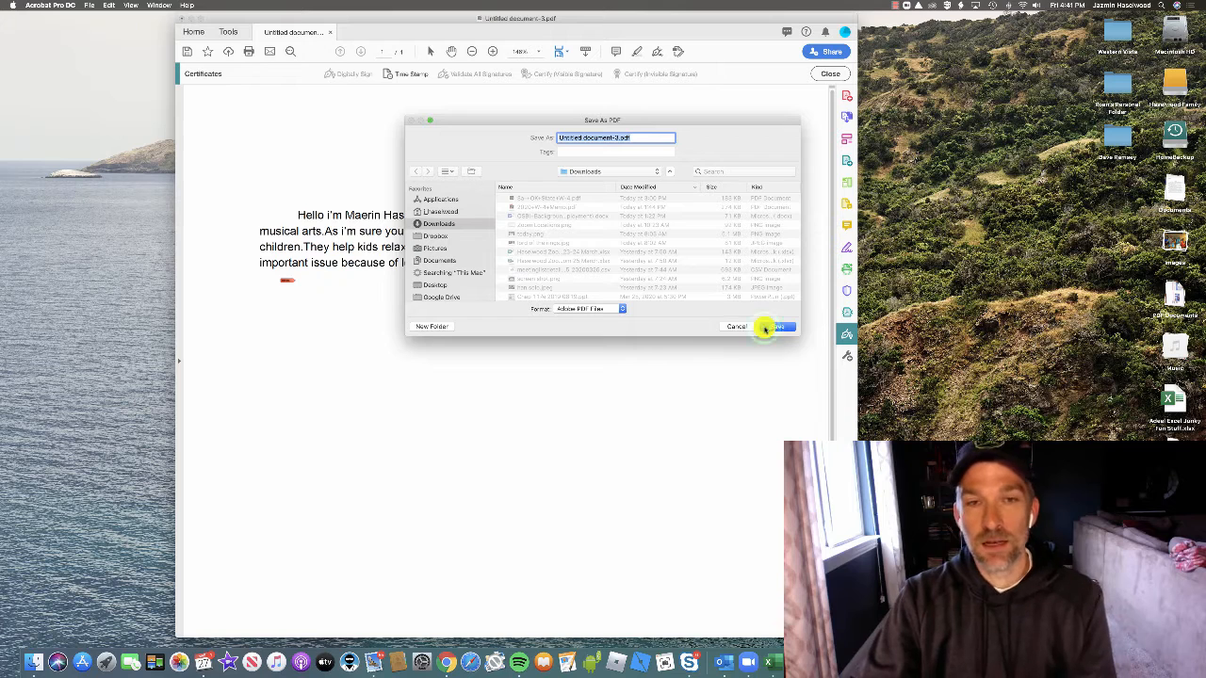
click(764, 327)
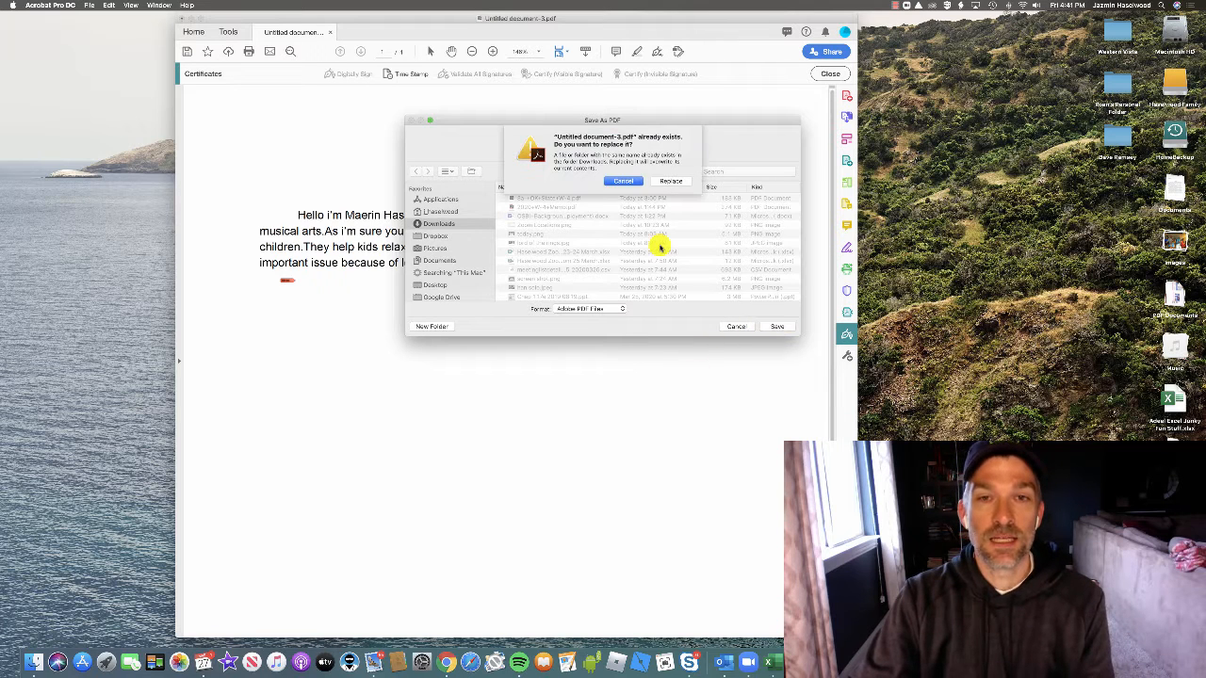
click(668, 181)
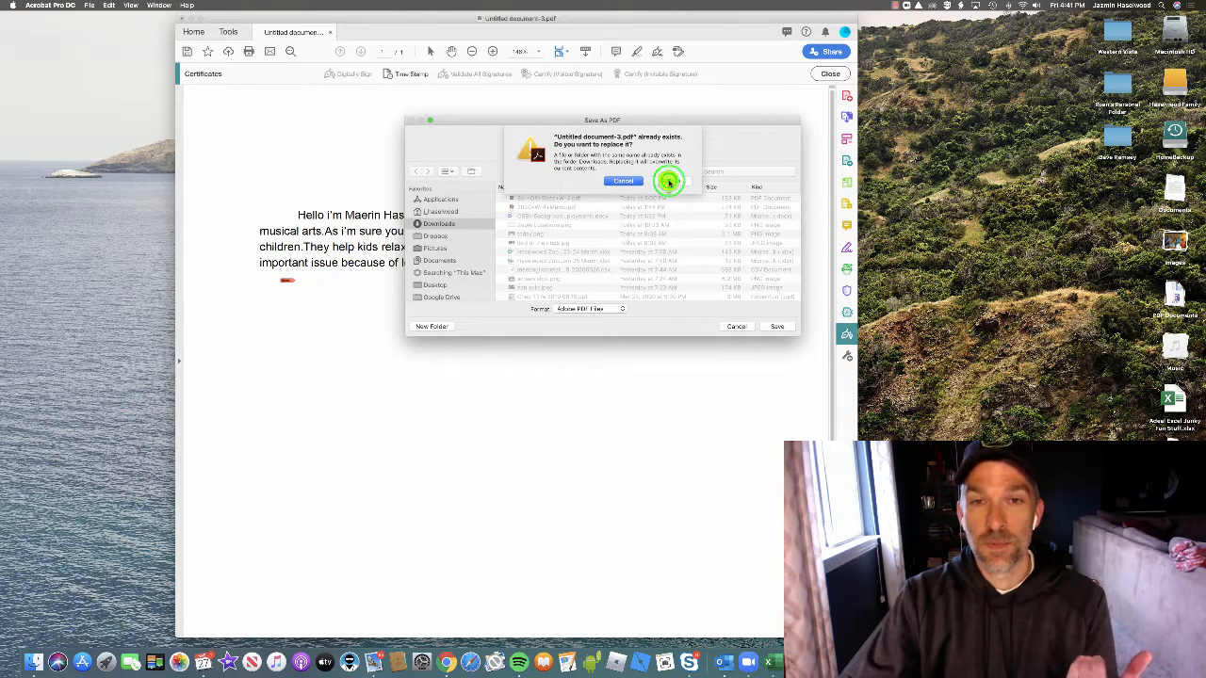